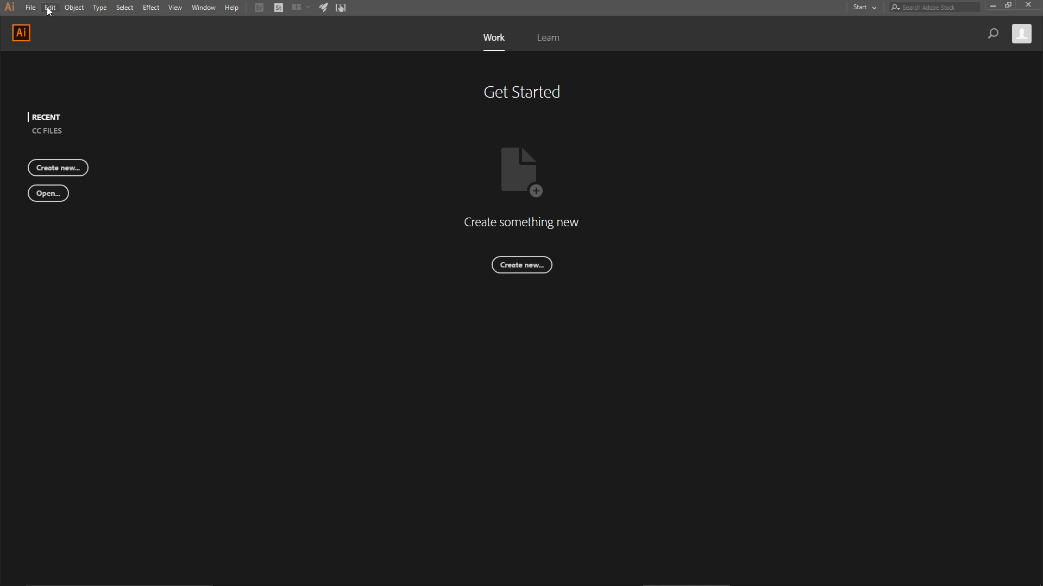
Step: Change the General units preference to Inches, leaving Stroke and Type in Points
left_click(47, 8)
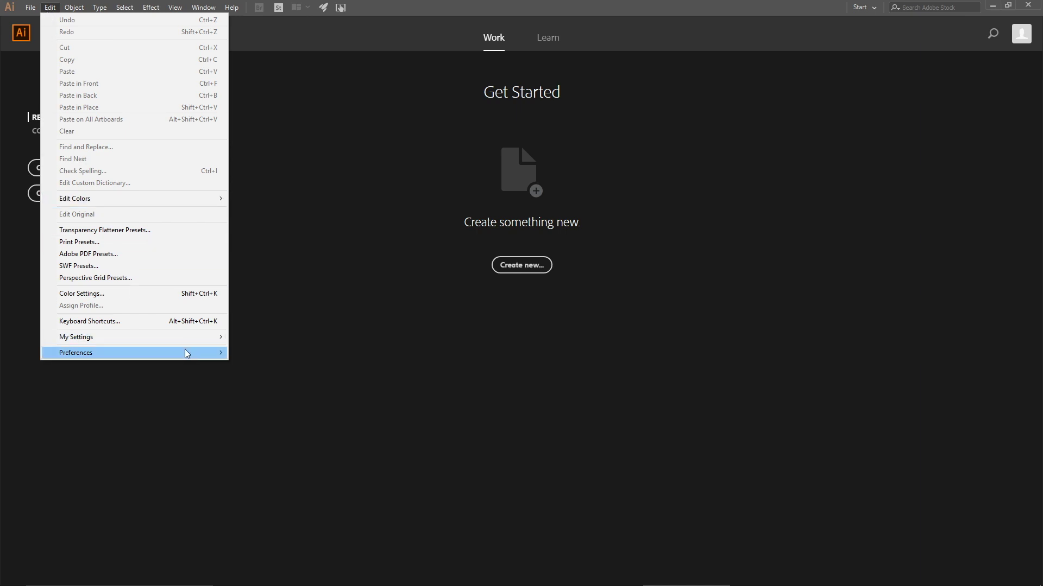
mouse_move(185, 352)
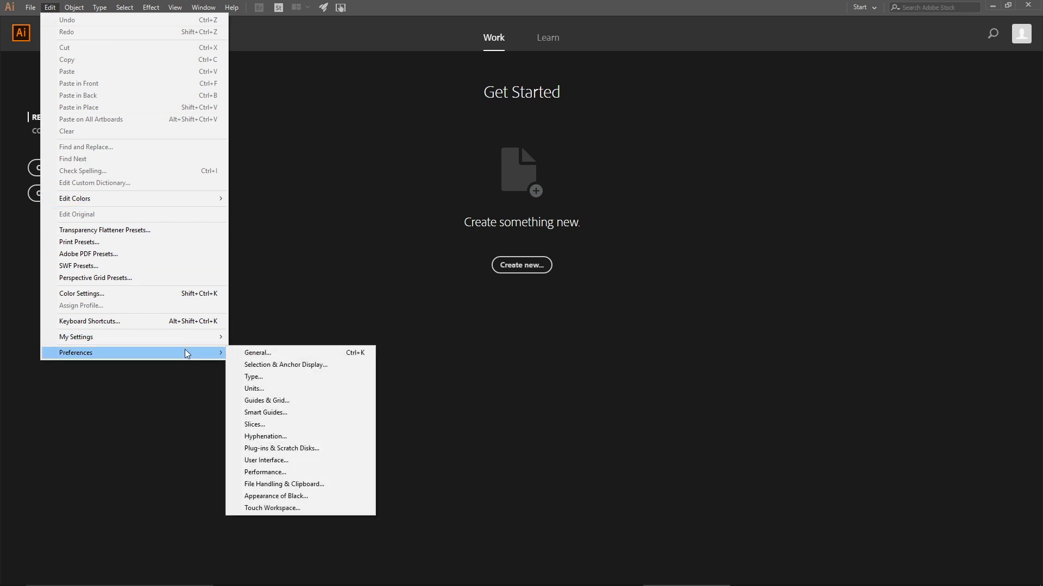
left_click(280, 390)
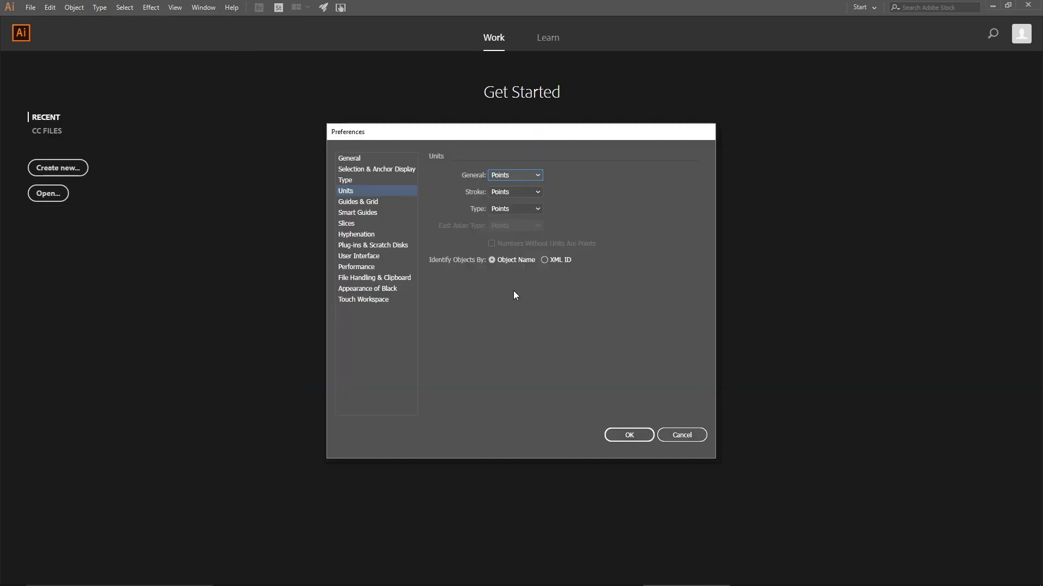
left_click(515, 175)
left_click(628, 437)
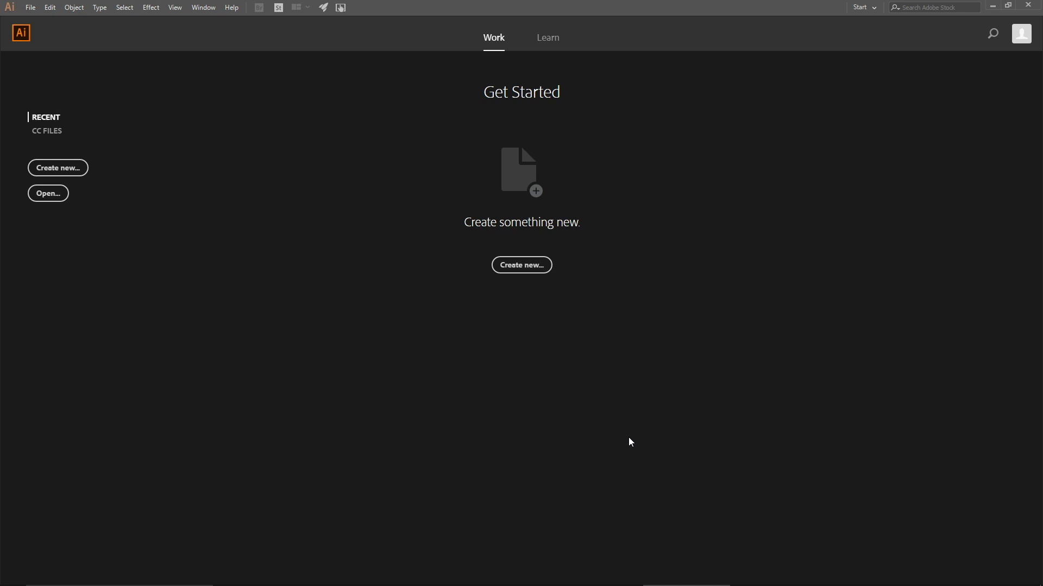
Step: Switch to File Explorer and open Glowforge.ai from the Demo folder
key("alt+Tab")
key("alt+Tab")
key("alt+Tab")
key("alt+Tab")
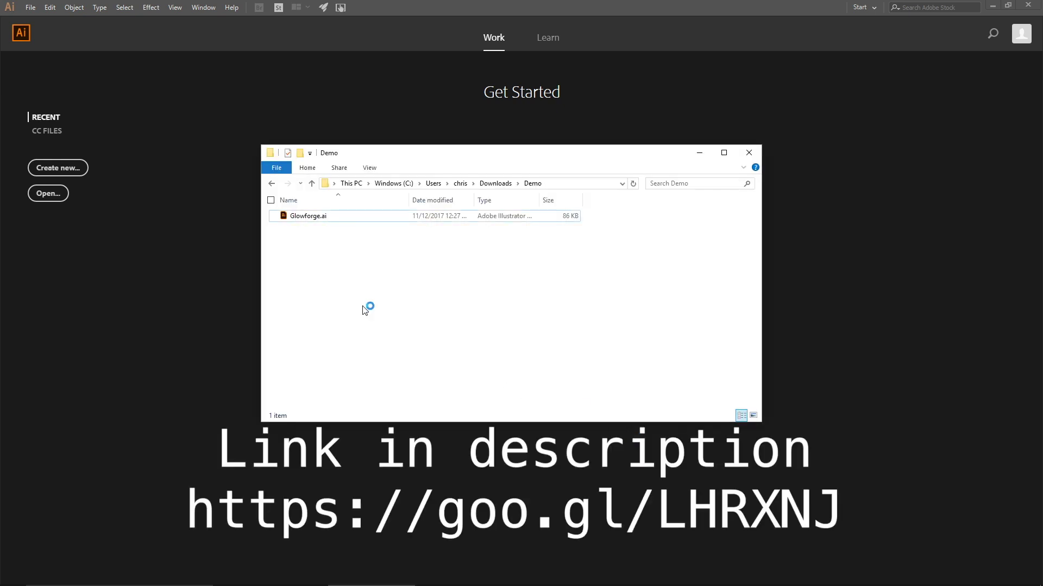
left_click(299, 221)
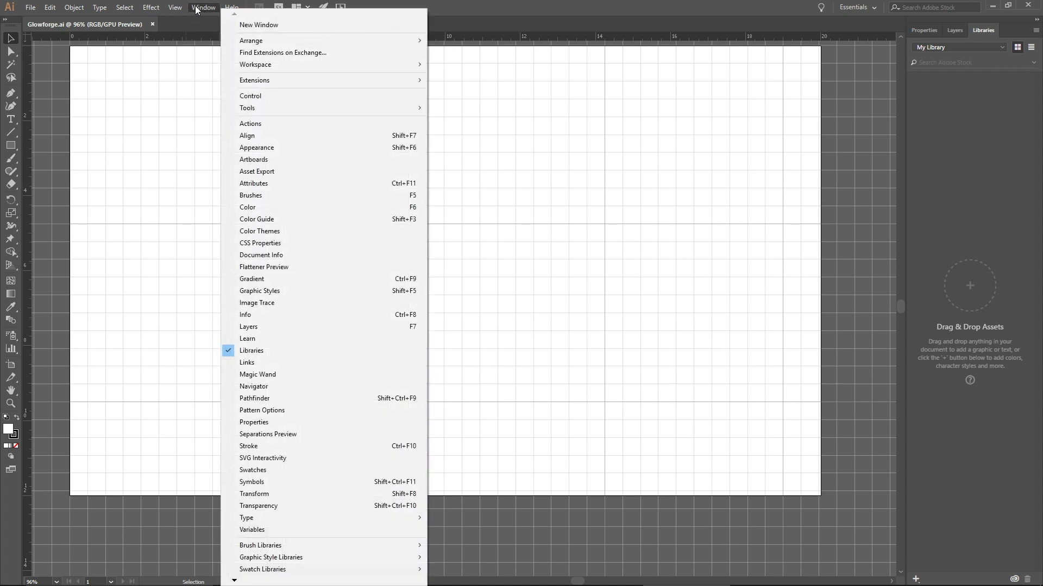
Step: Show the Swatches panel and drag it taller so every swatch row is visible
mouse_move(228, 7)
left_click(295, 475)
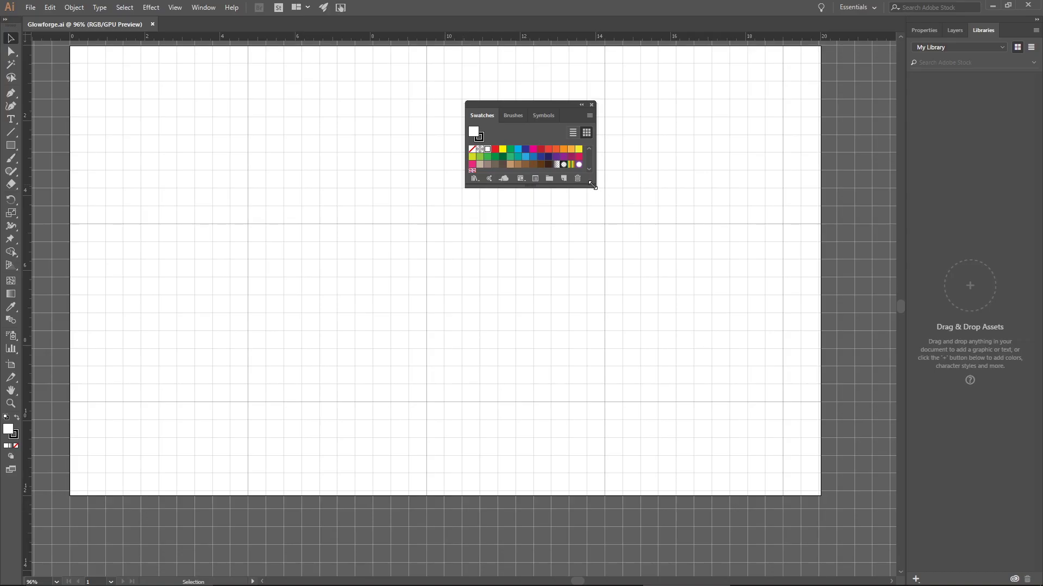
left_click_drag(593, 186, 602, 272)
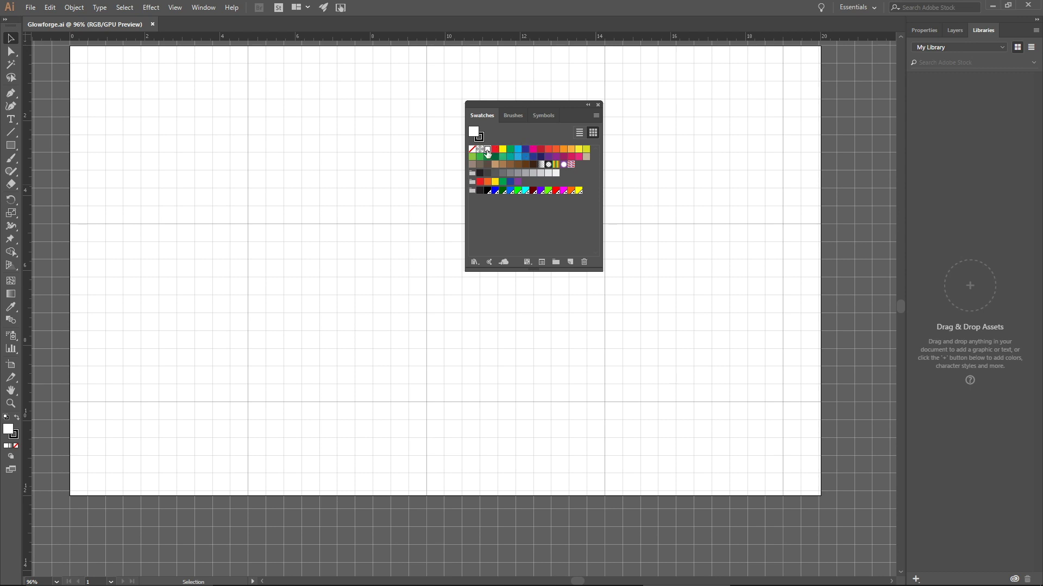
Step: Delete the default swatches from White through the purple one, confirming the removal
left_click(487, 151)
left_click(487, 153)
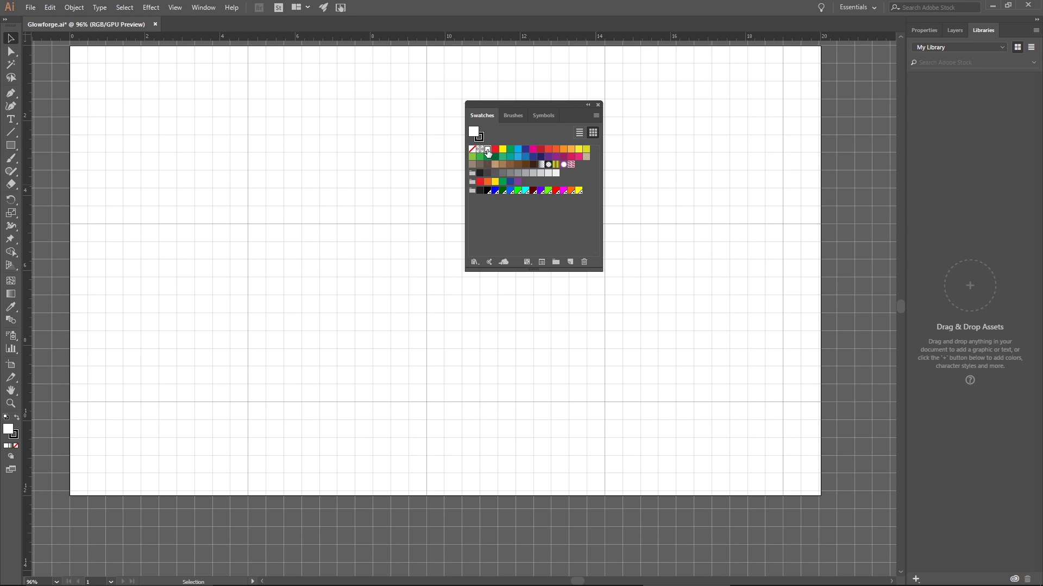
left_click(520, 184, "shift")
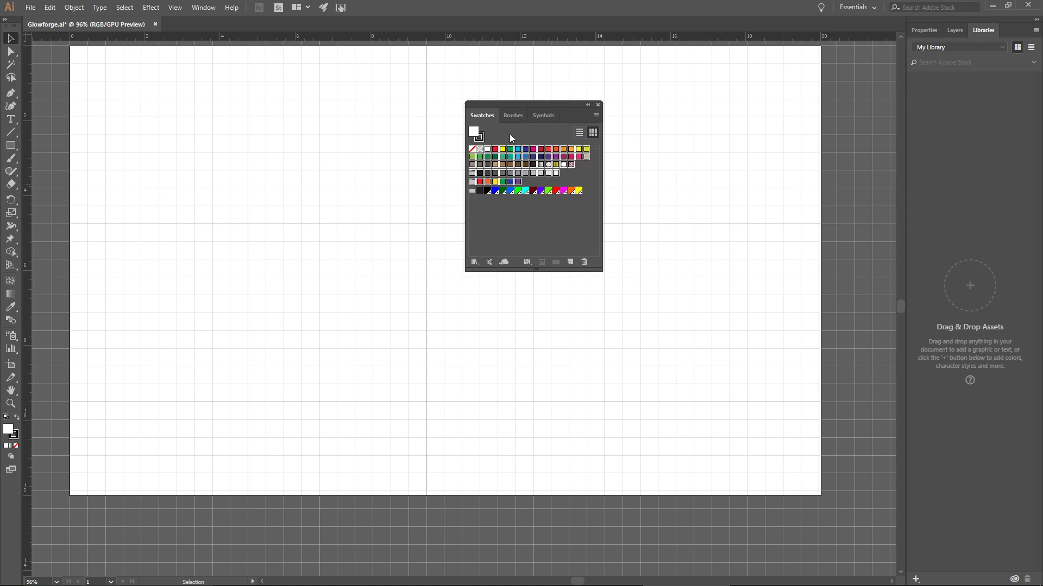
left_click(584, 262)
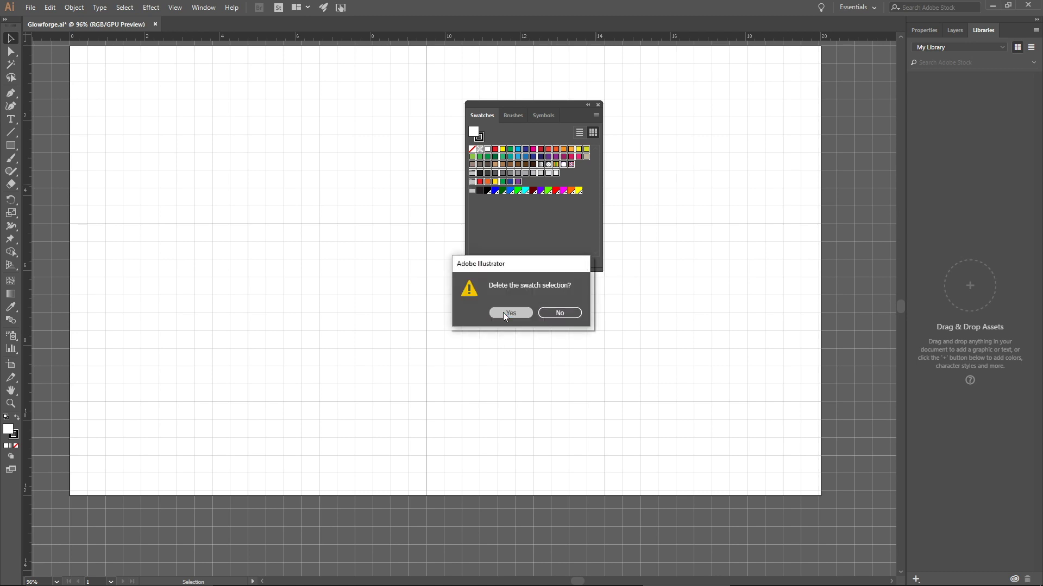
left_click(503, 312)
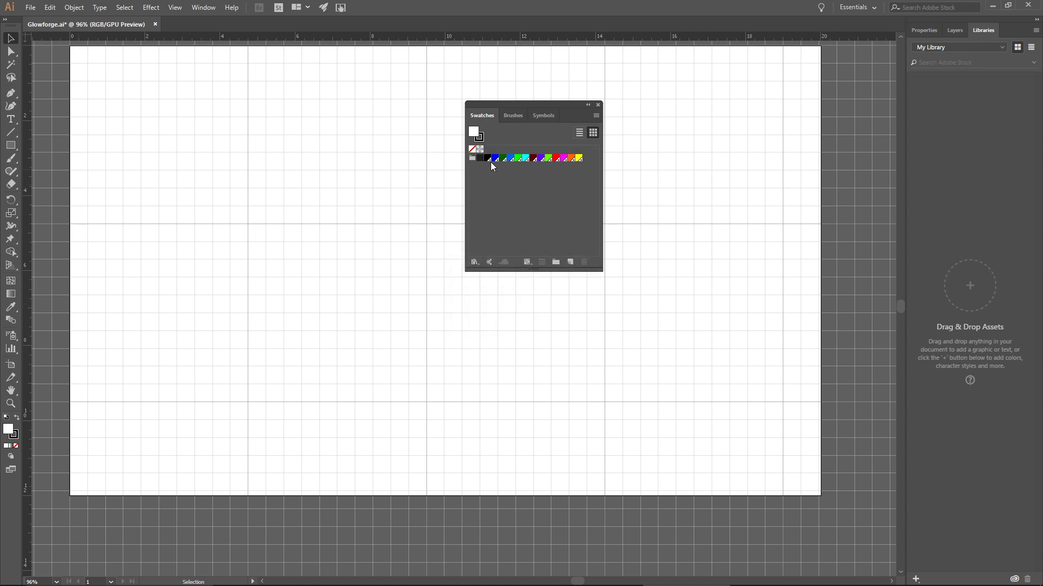
Step: Switch the Swatches panel to Small List View and enlarge it to show 1 Black through 13 Yellow
left_click(595, 115)
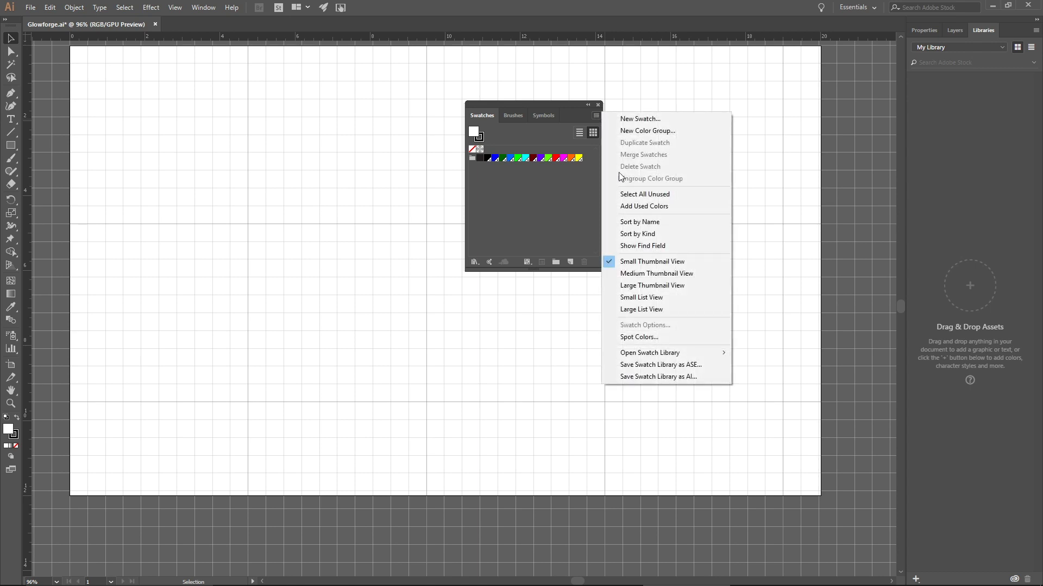
left_click(668, 297)
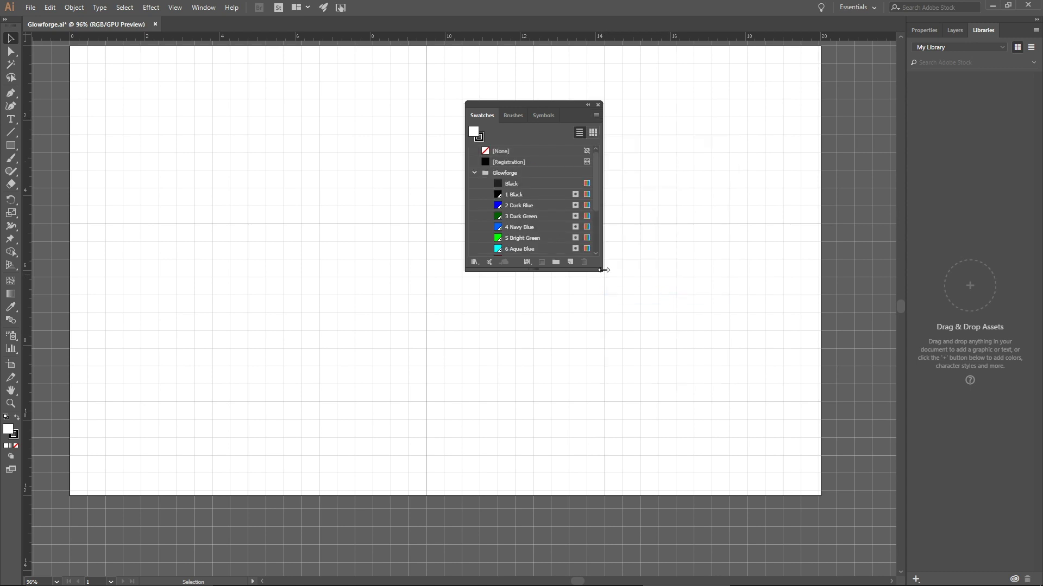
left_click_drag(603, 272, 603, 352)
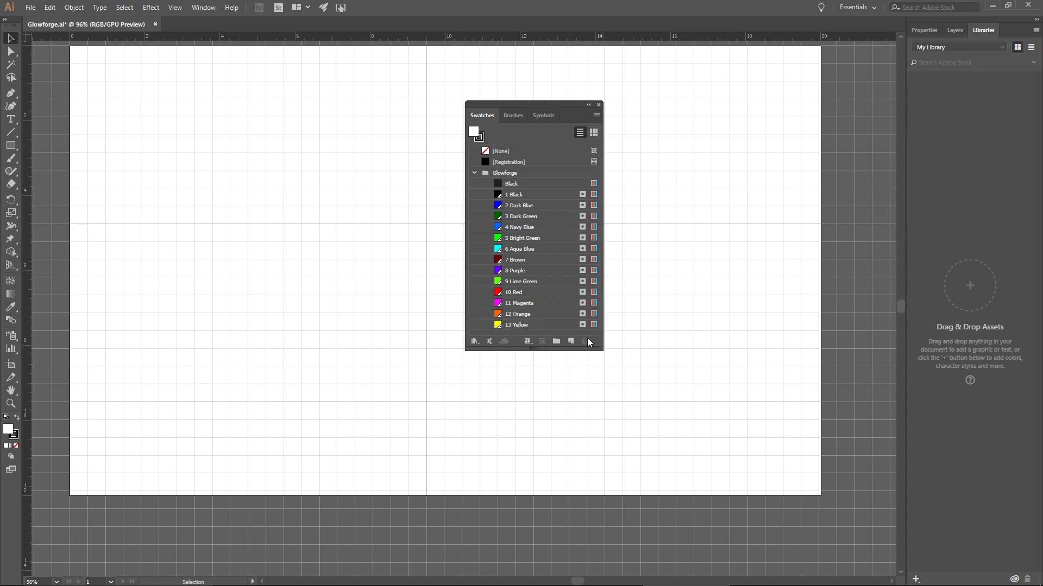
Step: Delete the duplicate plain Black swatch, keeping the numbered 1 Black swatch
left_click(525, 185)
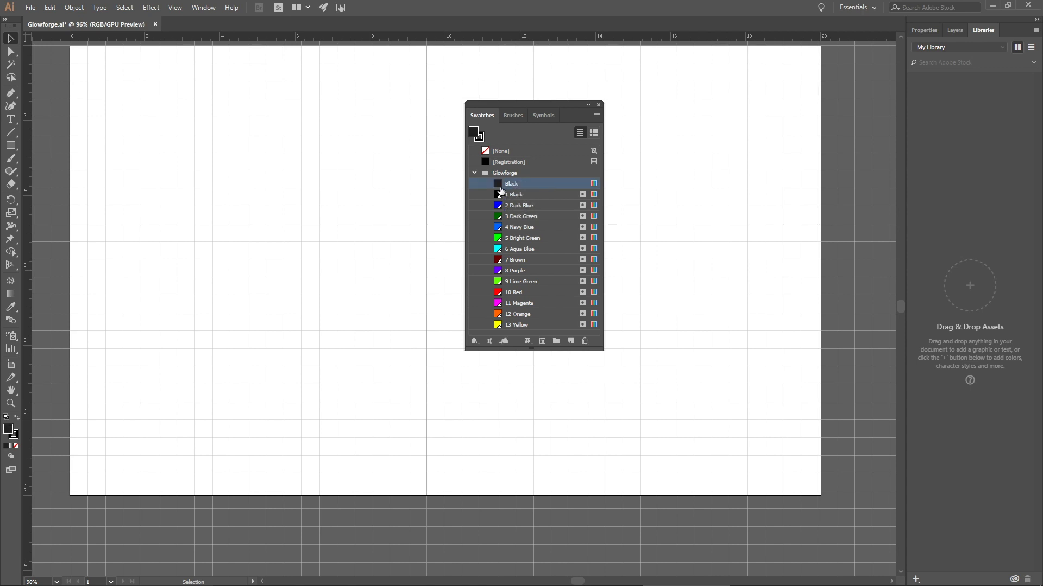
left_click(503, 196)
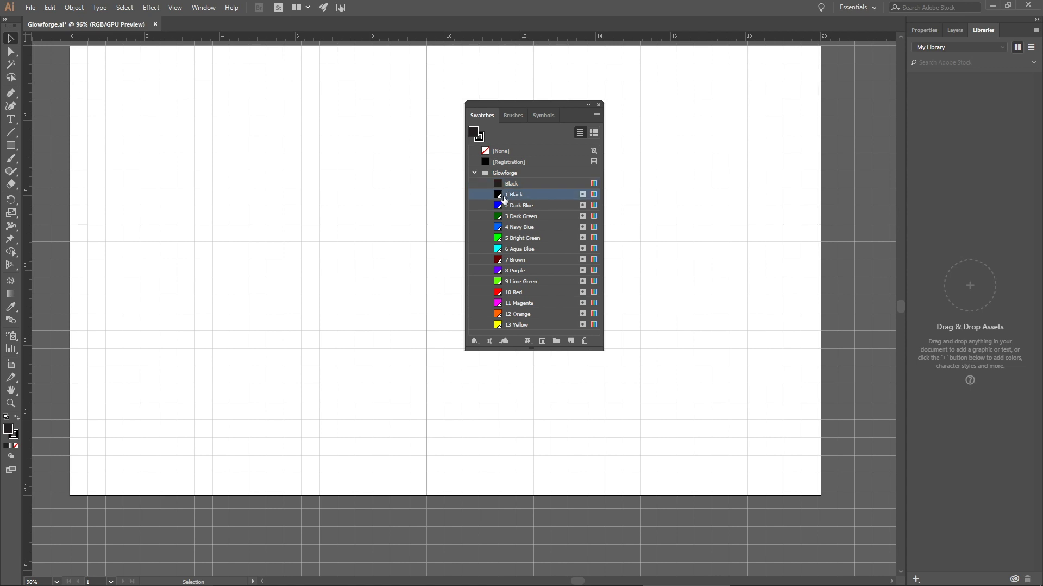
left_click(509, 185)
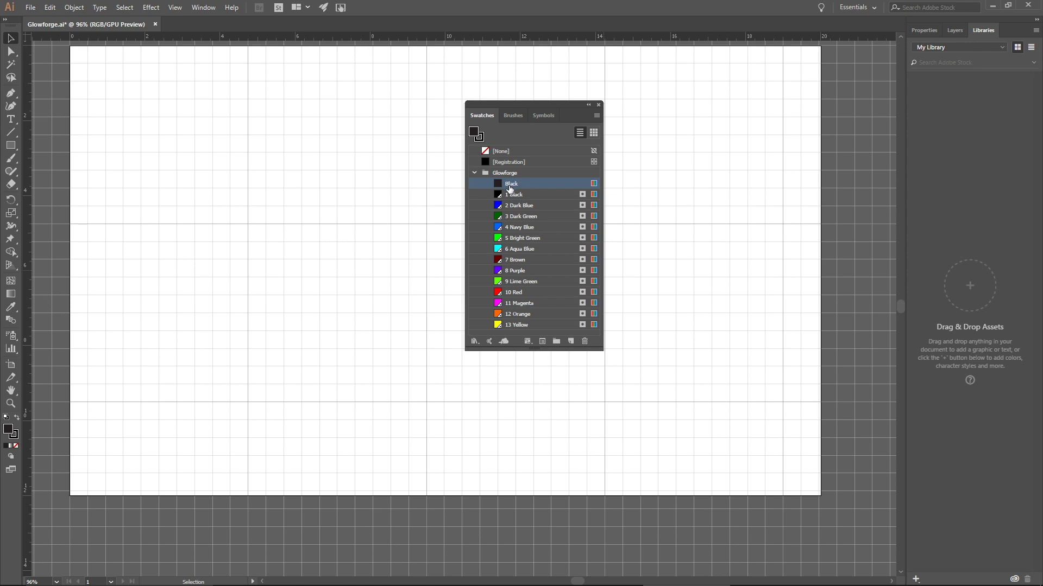
left_click(583, 342)
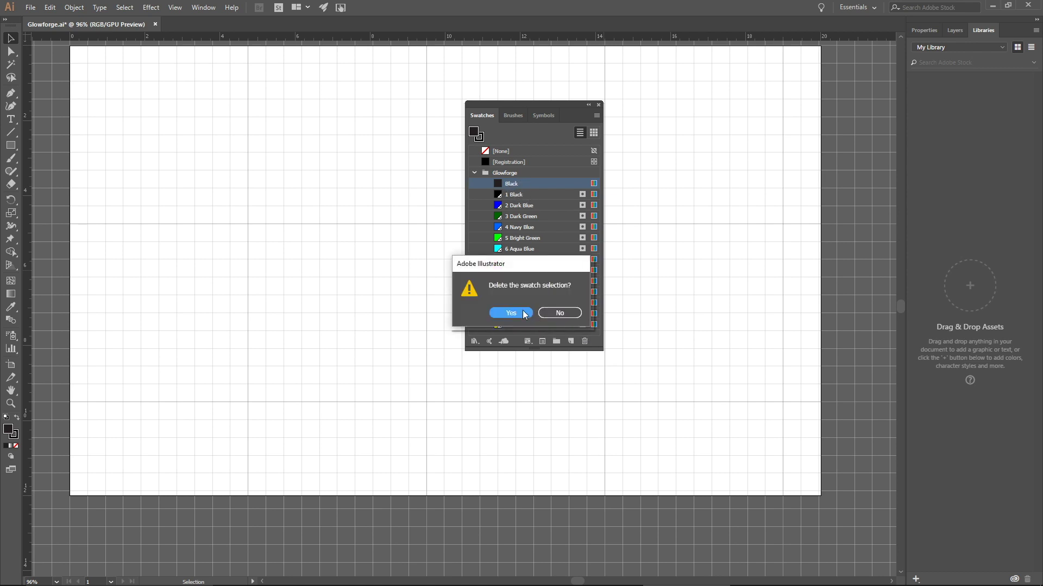
left_click(521, 311)
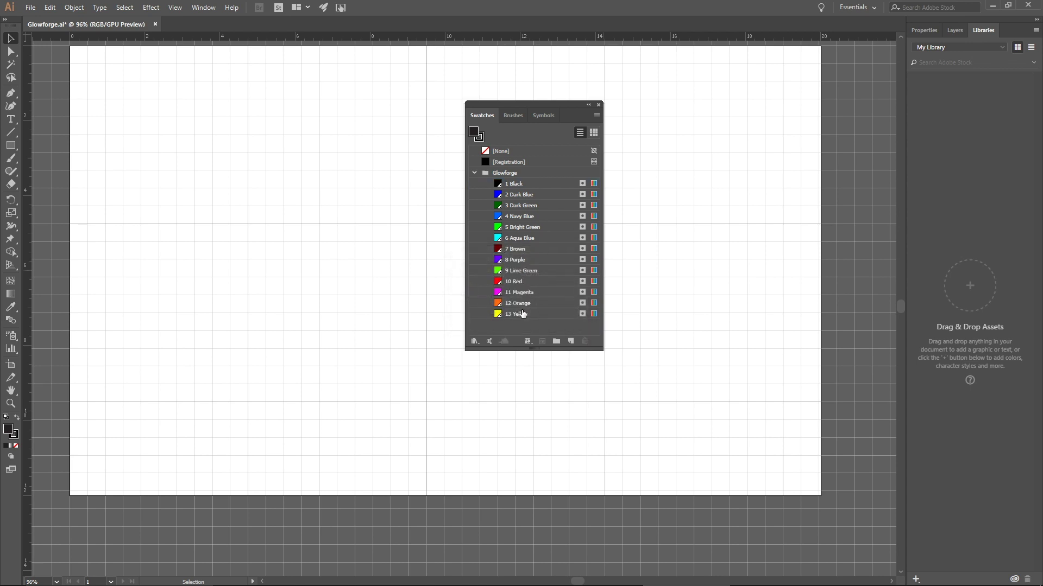
Step: Save the swatches as an AI swatch library named Glowforge.ai
left_click(597, 116)
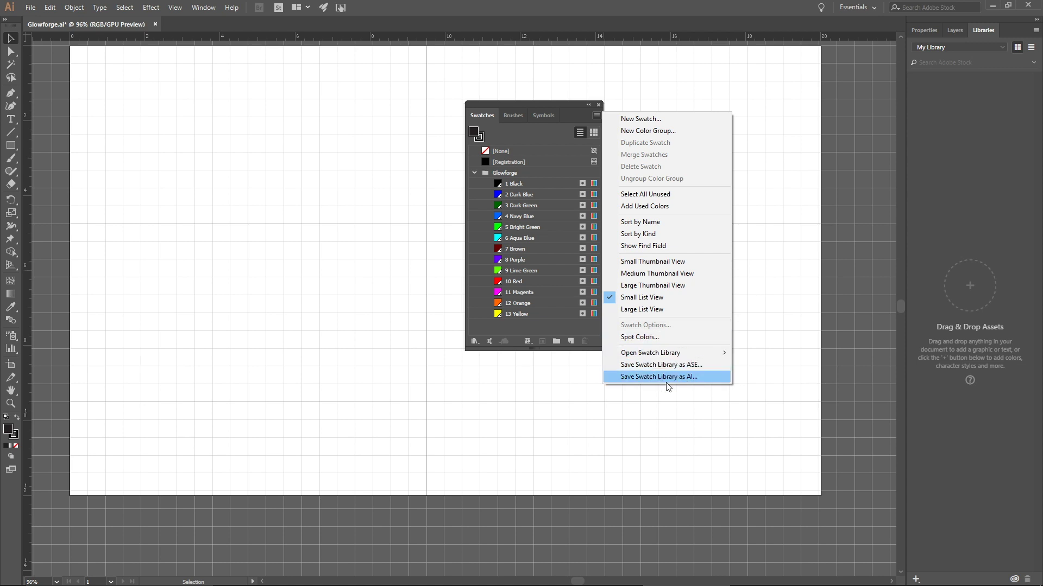
left_click(704, 382)
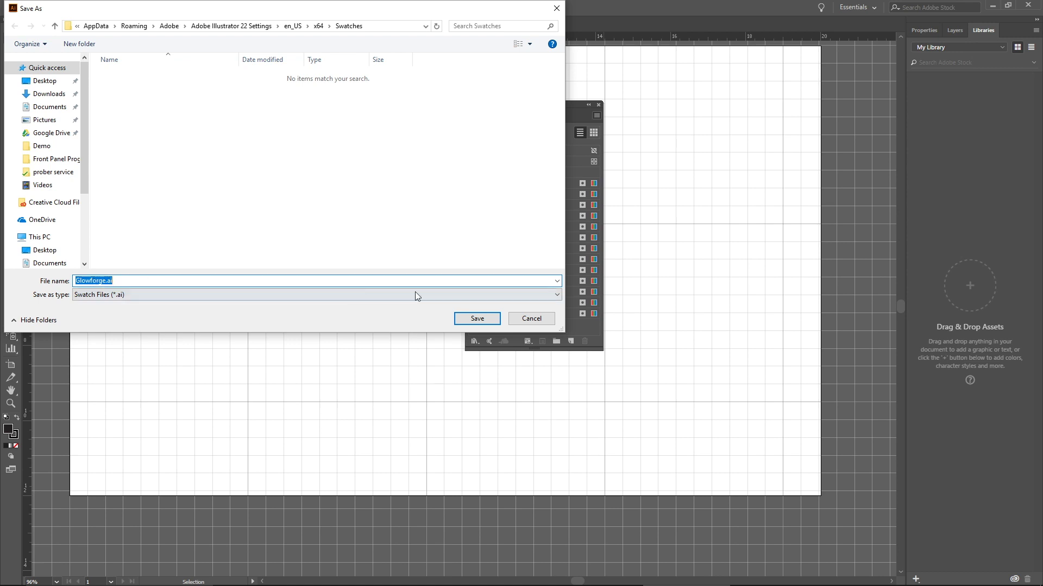
left_click(476, 319)
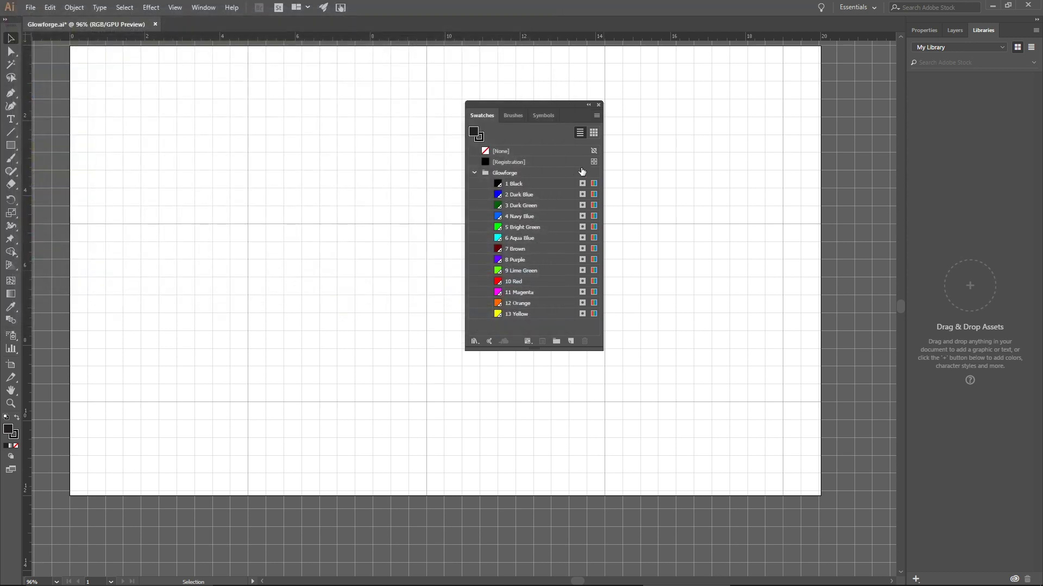
Step: Open the Swatches panel options menu, then dismiss it without choosing anything
left_click(597, 116)
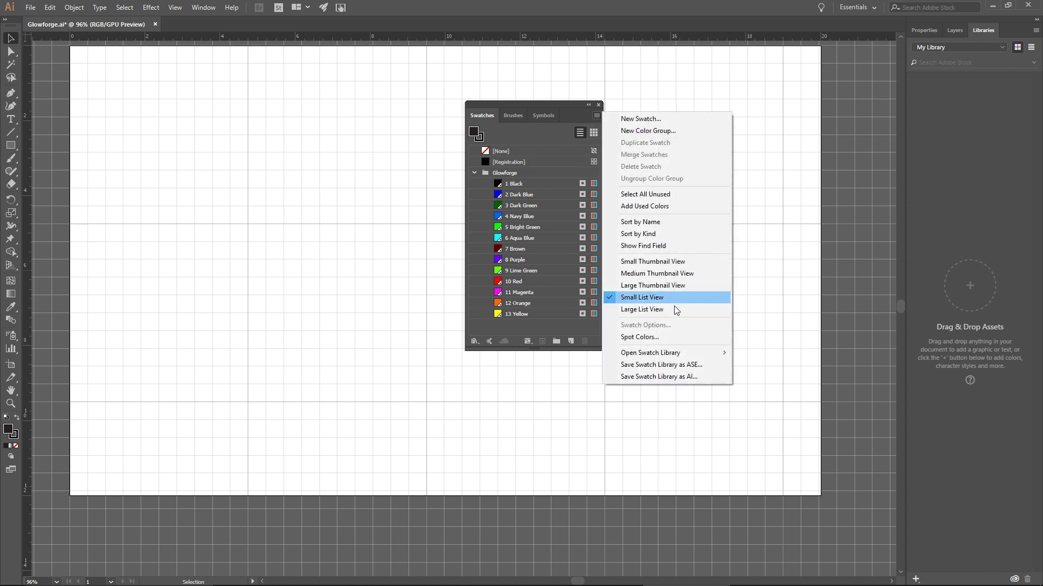
mouse_move(673, 353)
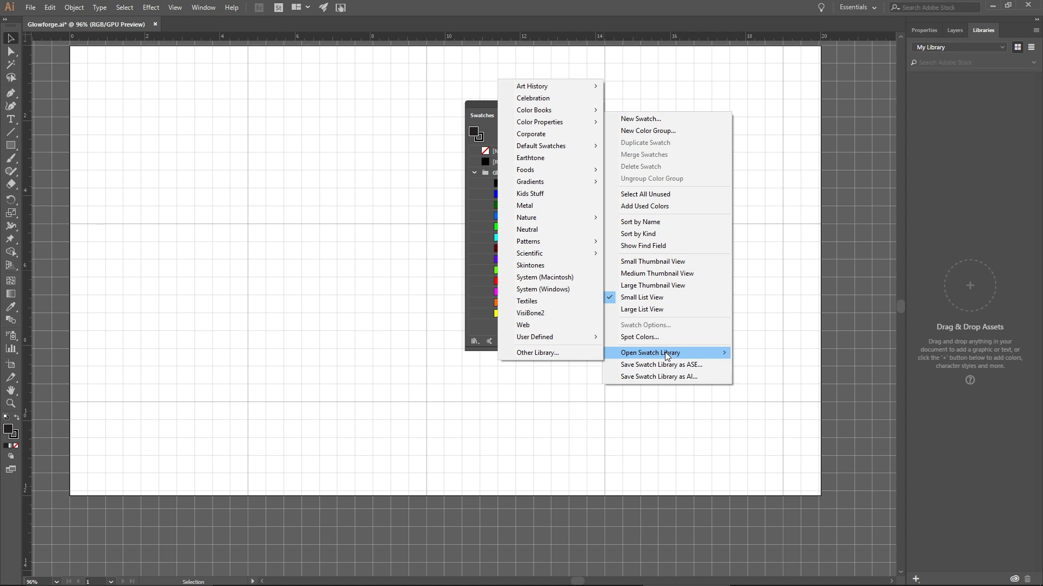
mouse_move(559, 337)
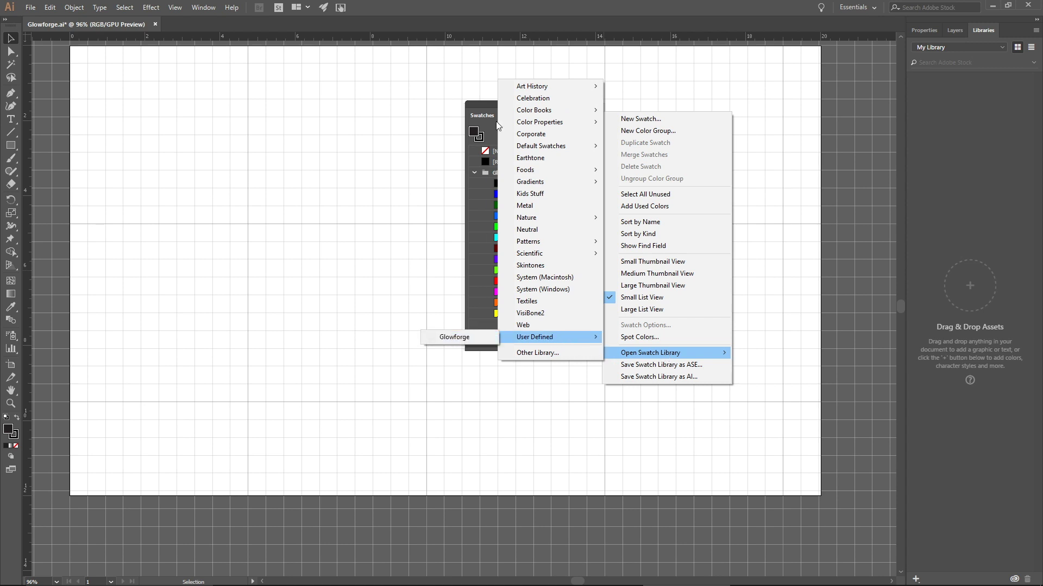
left_click(477, 109)
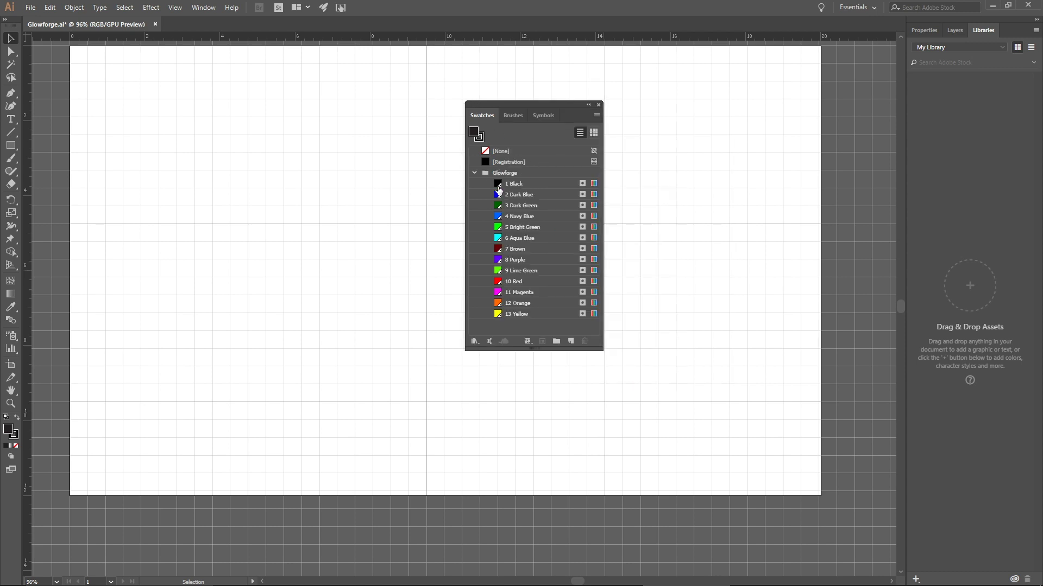
Step: Close the Swatches panel, then close Glowforge.ai without saving changes
left_click(599, 105)
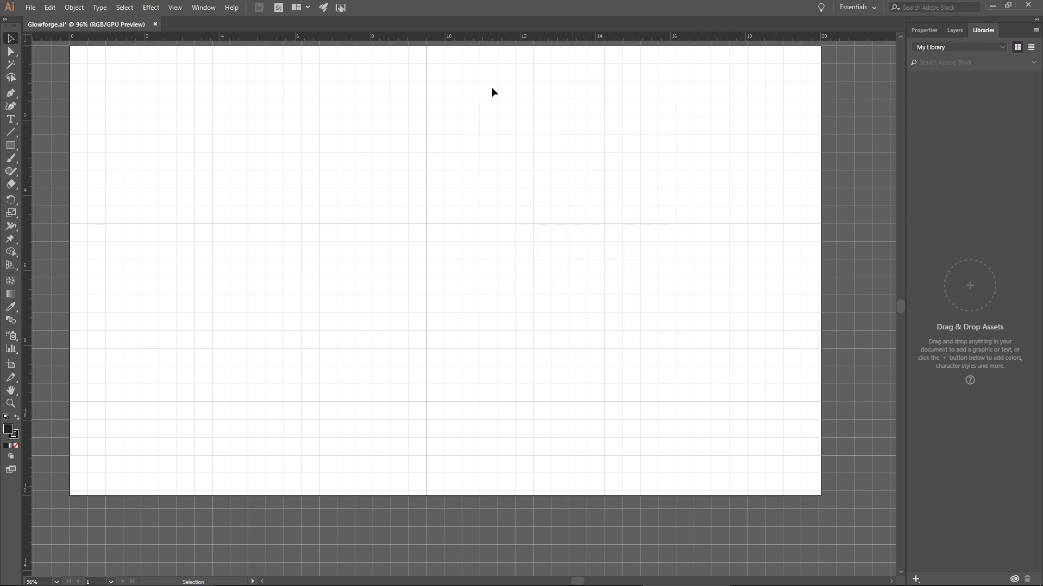
left_click(155, 24)
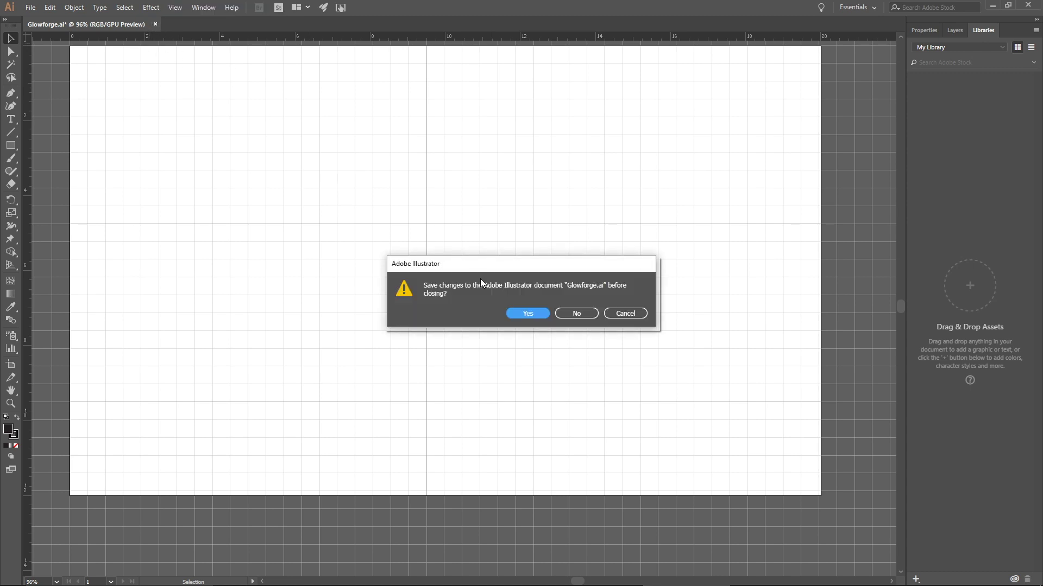
left_click(574, 314)
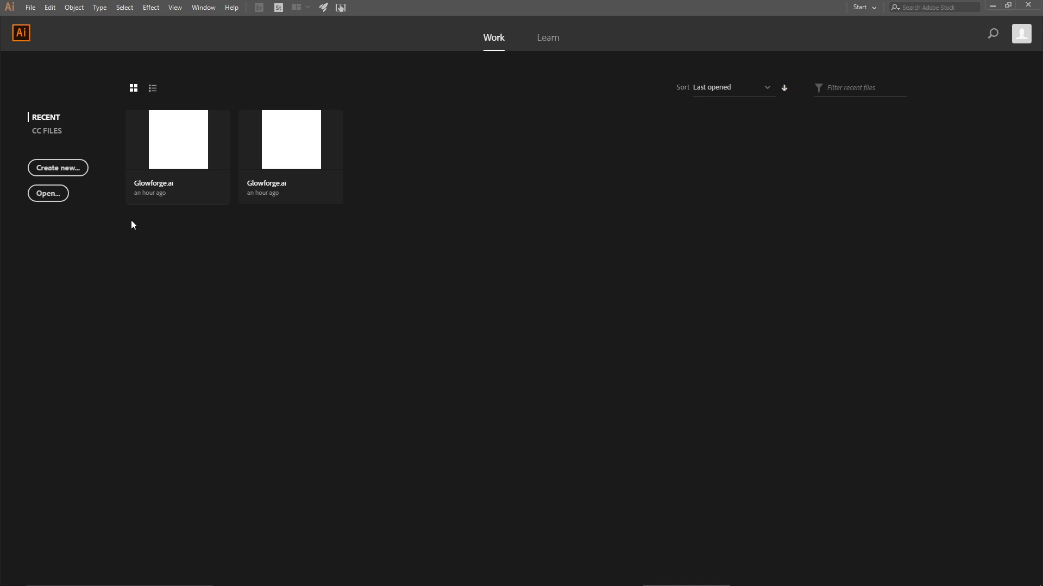
Step: Set up a new Print document in inches, 20 wide by 12 high, in landscape orientation
left_click(67, 171)
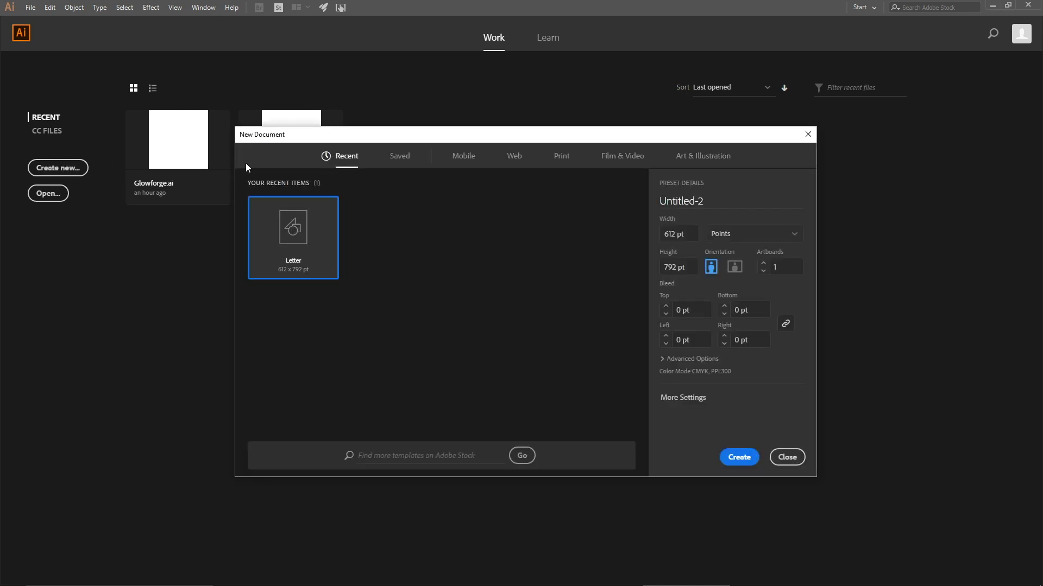
left_click(569, 160)
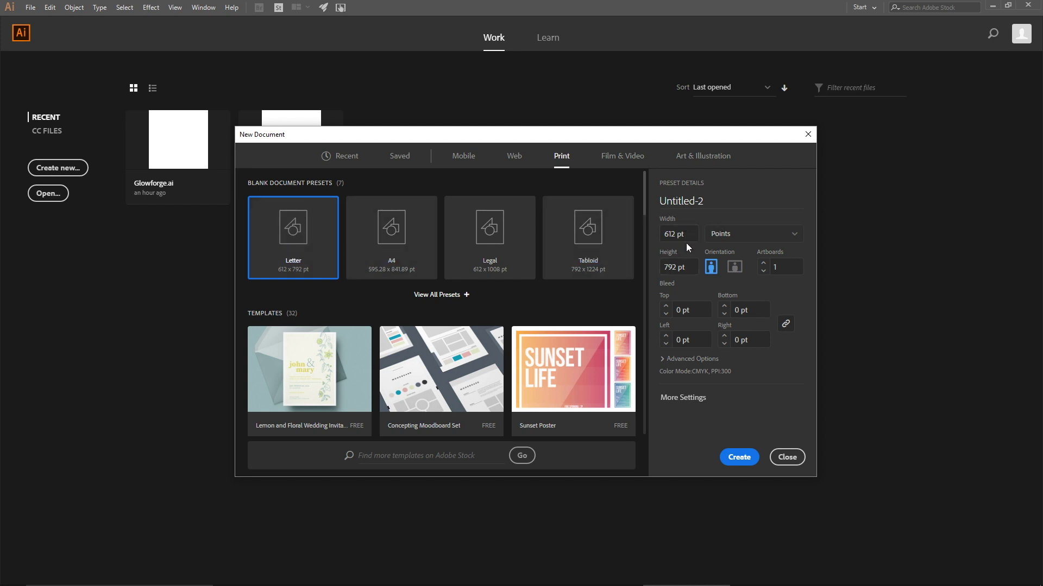
left_click(748, 240)
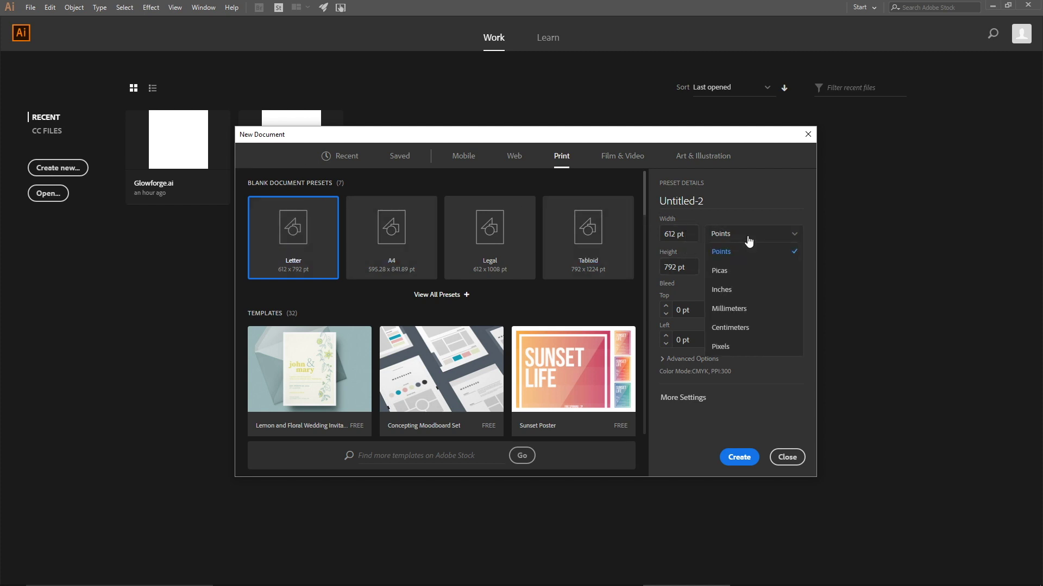
left_click(739, 289)
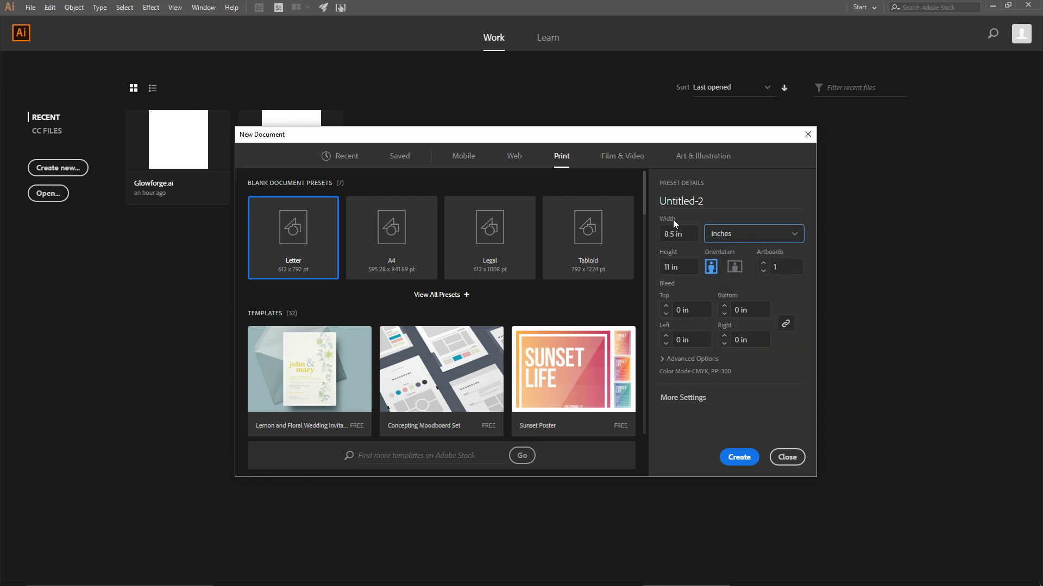
left_click(688, 233)
type("20")
key("Tab")
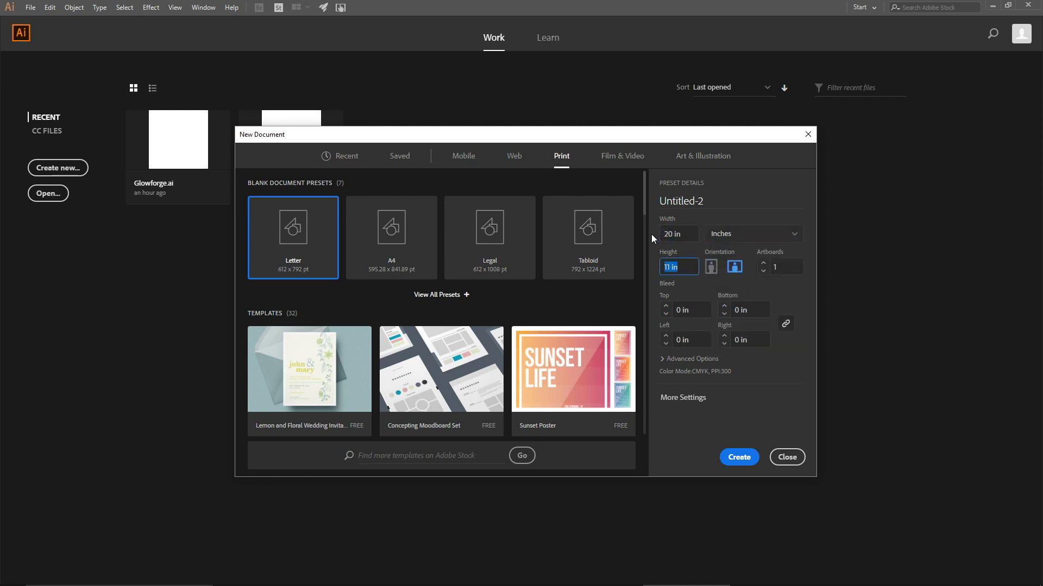
type("12")
key("Tab")
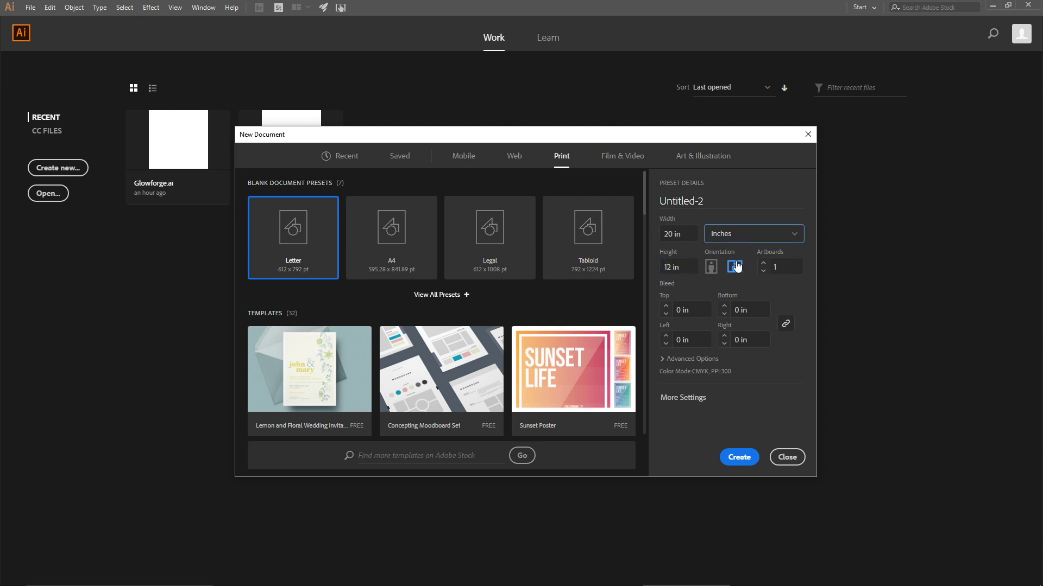
left_click(735, 270)
Step: Create the 20 × 12 inch document, then reapply and reset the Essentials workspace to its defaults
left_click(737, 456)
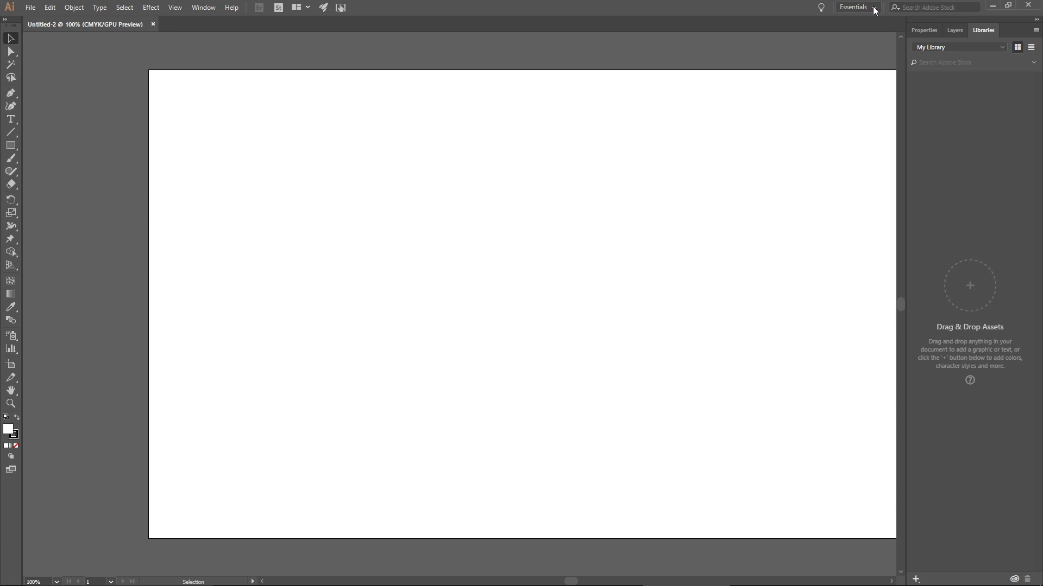
left_click(874, 8)
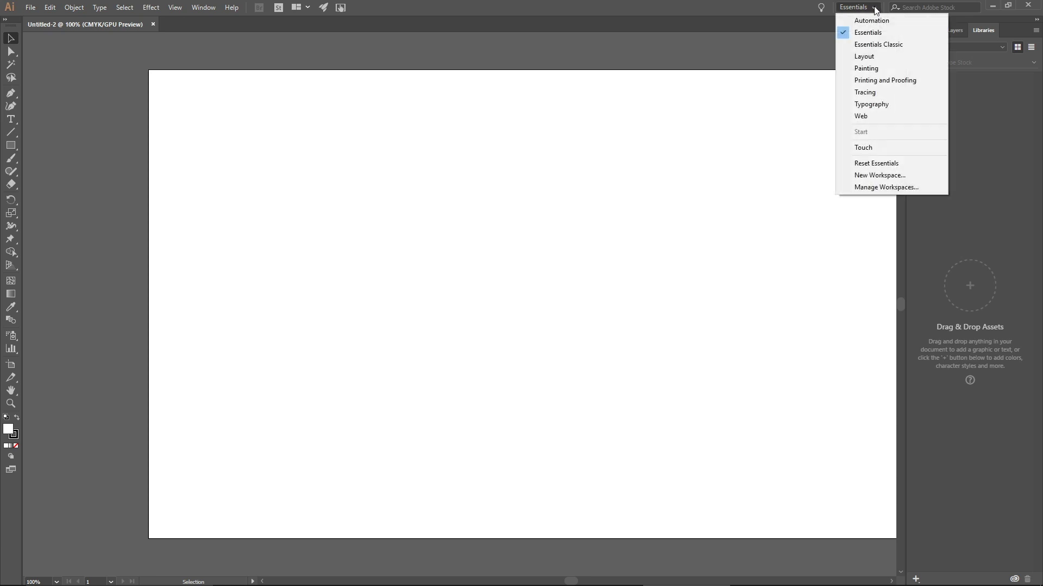
left_click(869, 34)
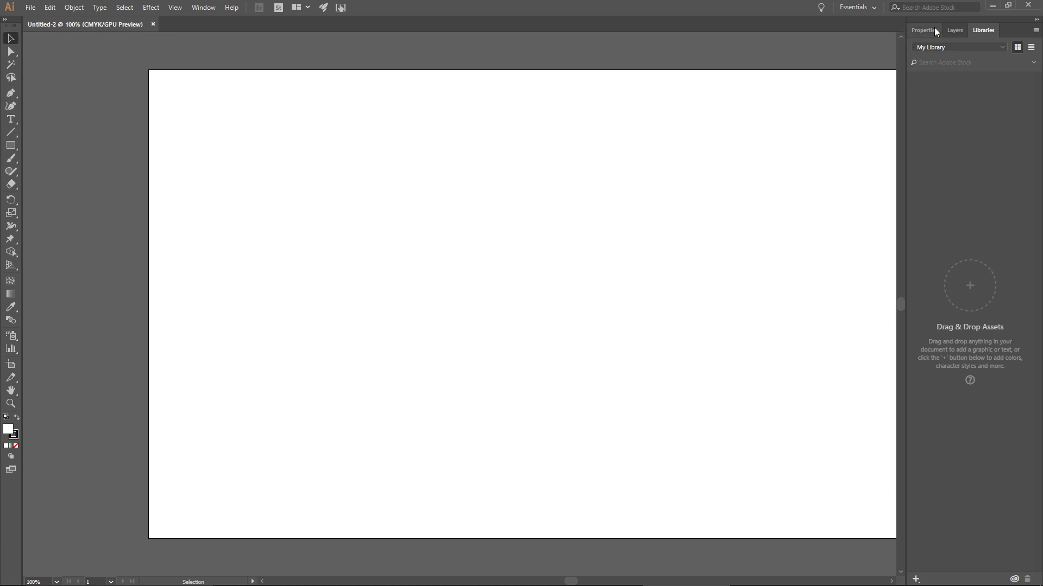
left_click(874, 10)
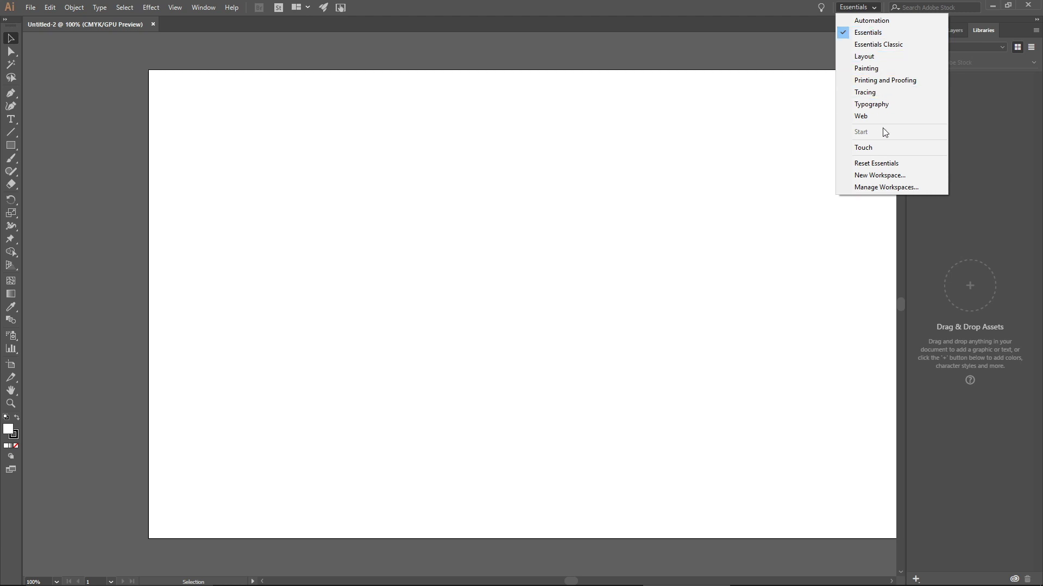
left_click(921, 169)
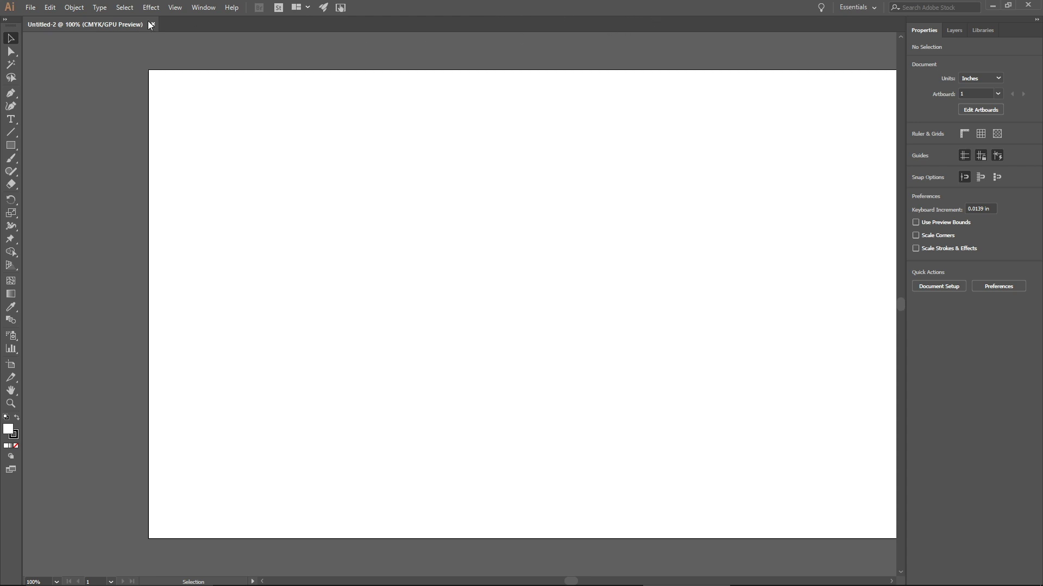
Step: Turn on rulers along the canvas edges and a grid over the 20 × 12 inch artboard
left_click(175, 8)
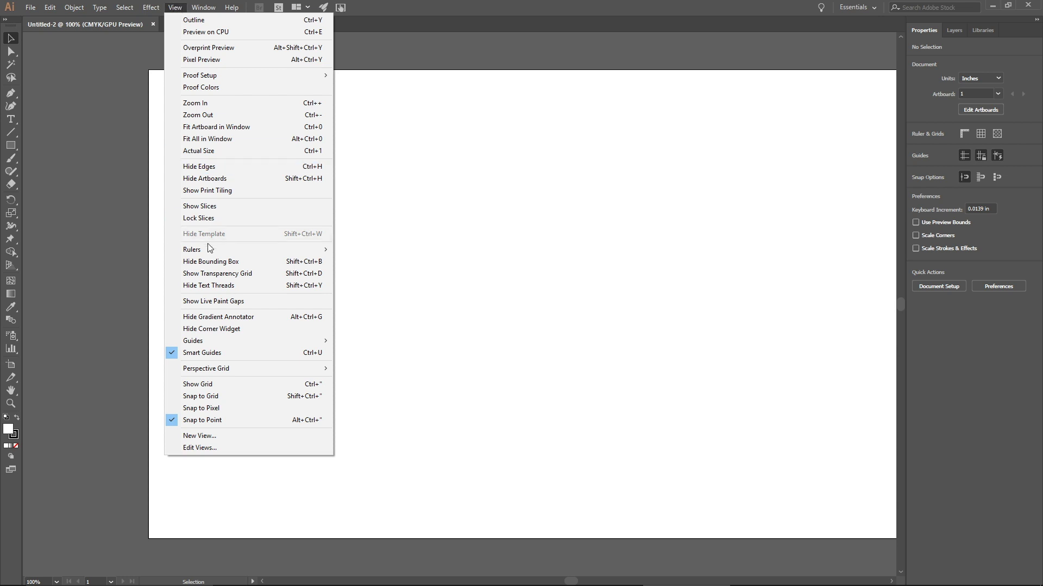
mouse_move(208, 250)
left_click(120, 251)
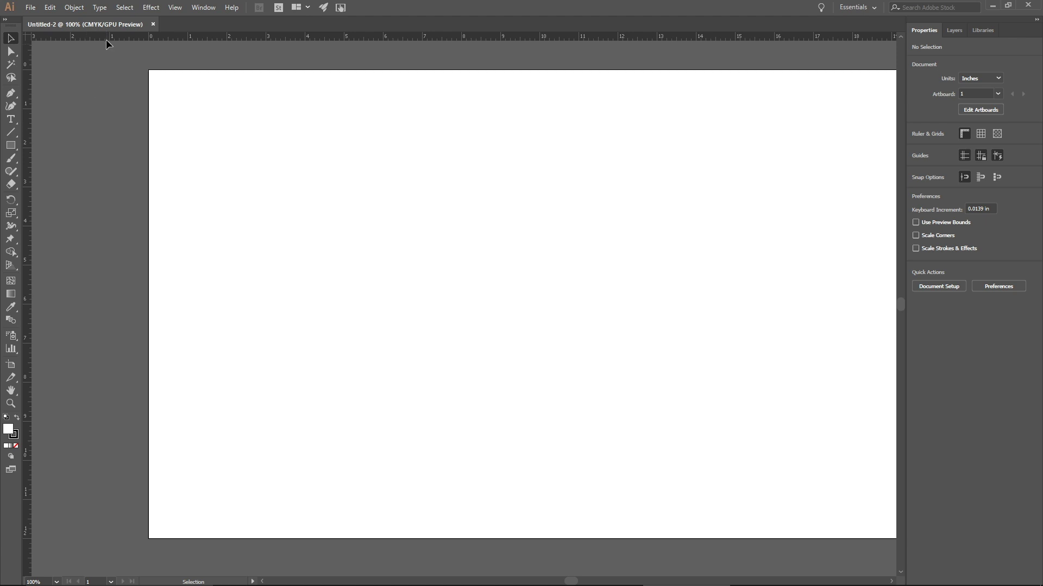
left_click(175, 7)
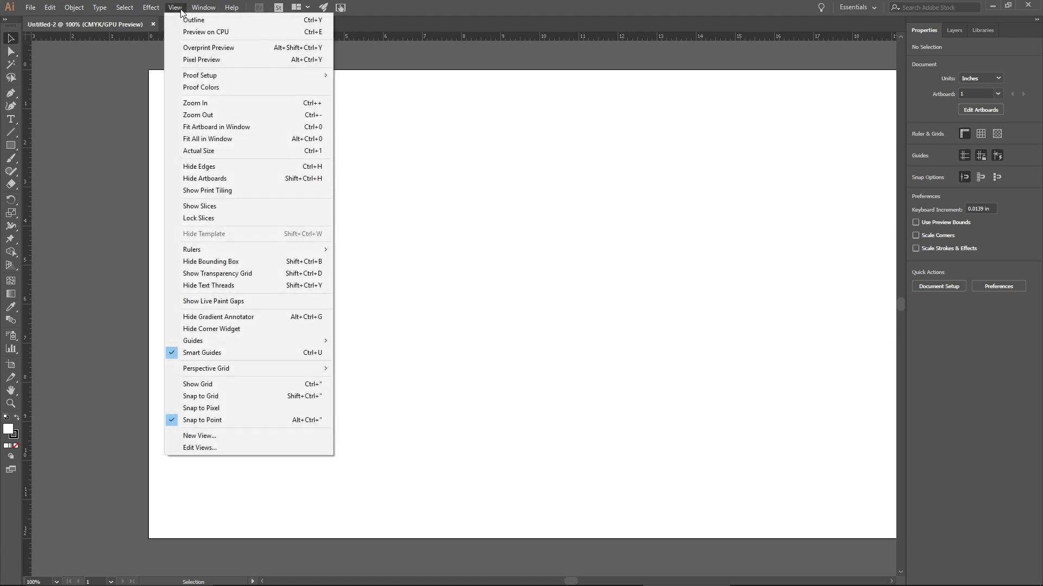
left_click(204, 385)
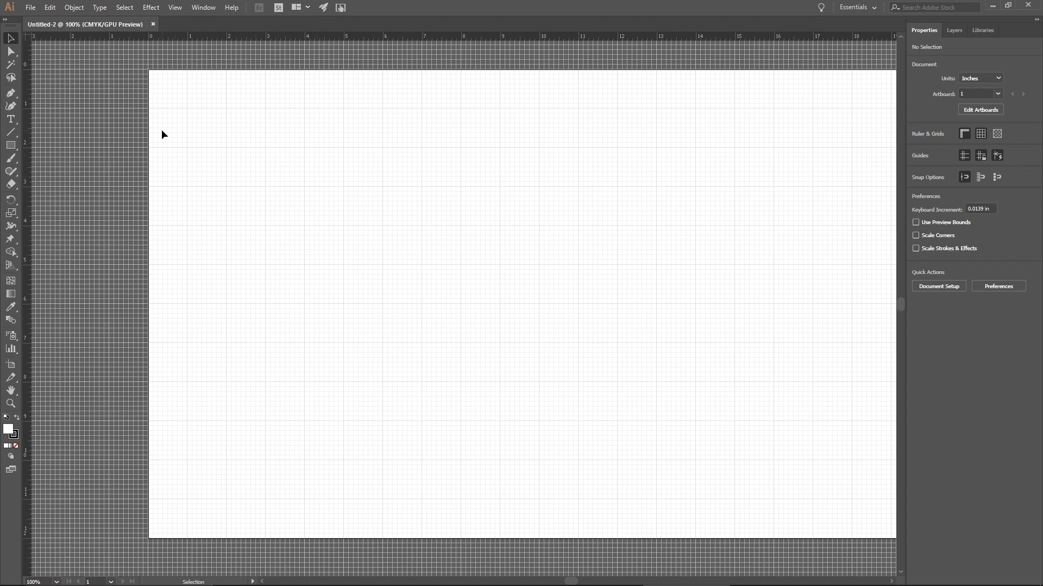
left_click(11, 146)
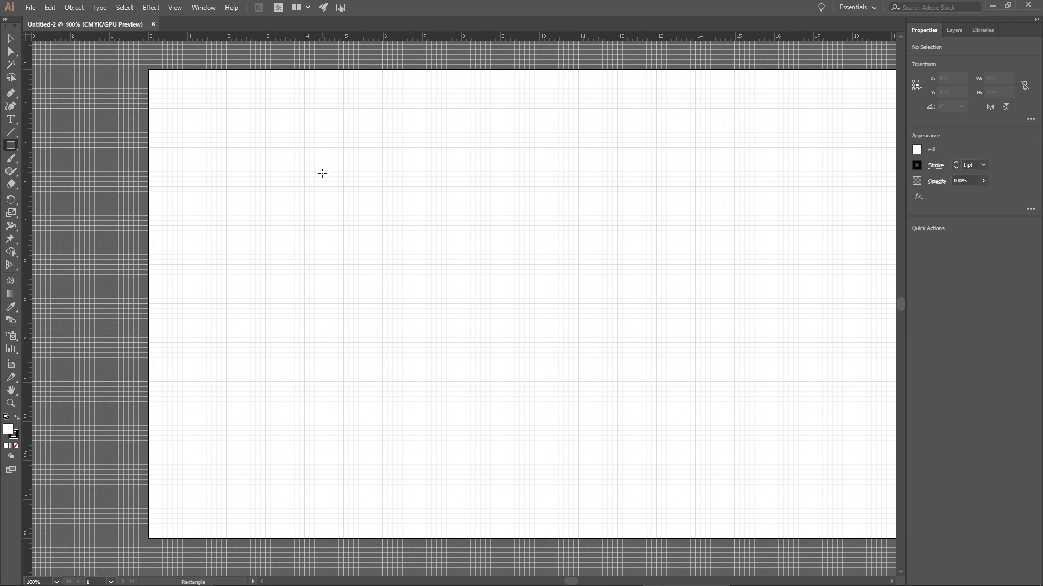
mouse_move(306, 164)
left_mouse_down()
mouse_move(376, 229)
mouse_move(503, 321)
mouse_move(519, 322)
left_mouse_up()
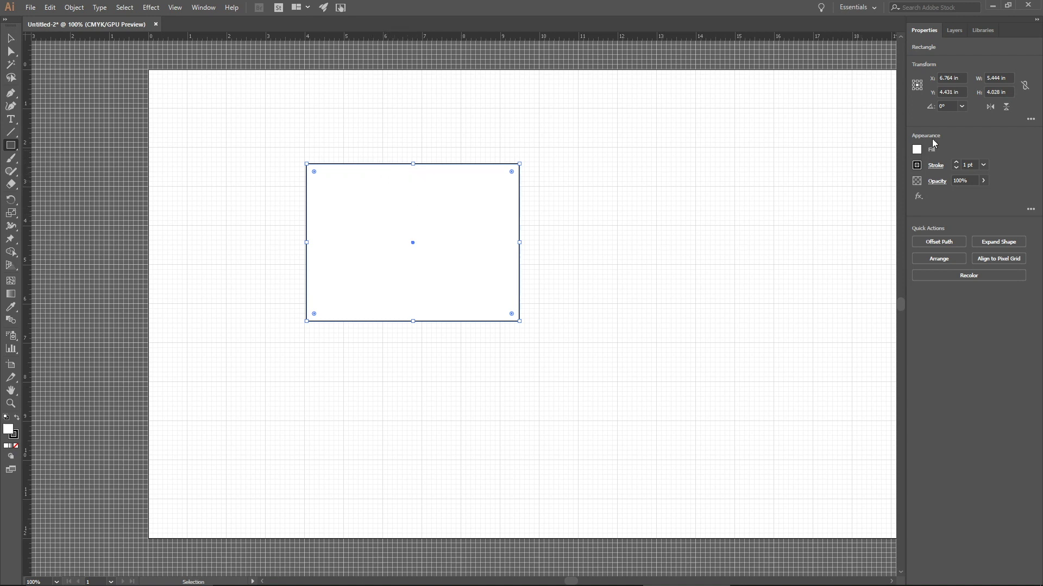
left_click(917, 150)
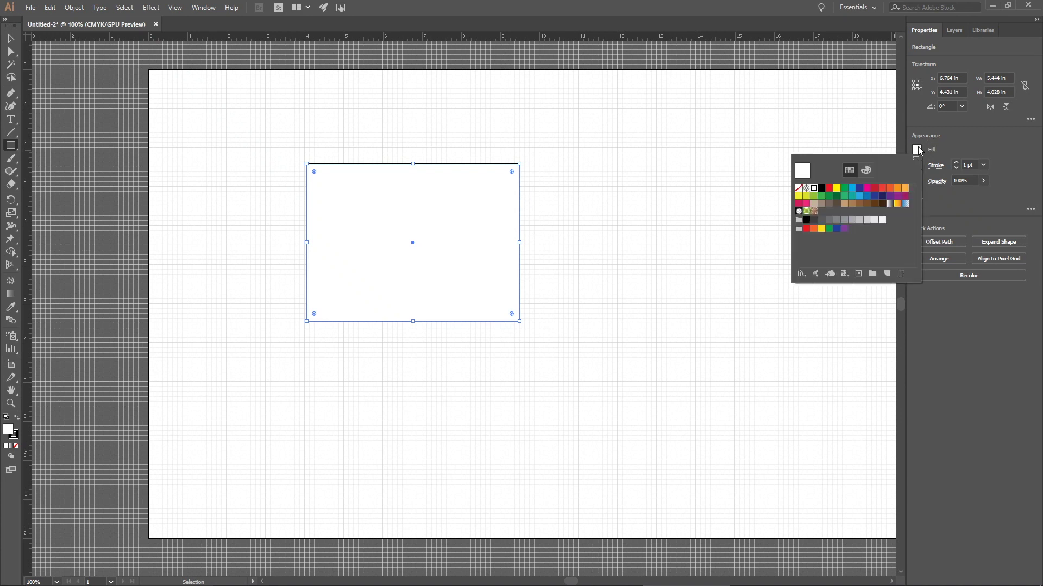
left_click(799, 188)
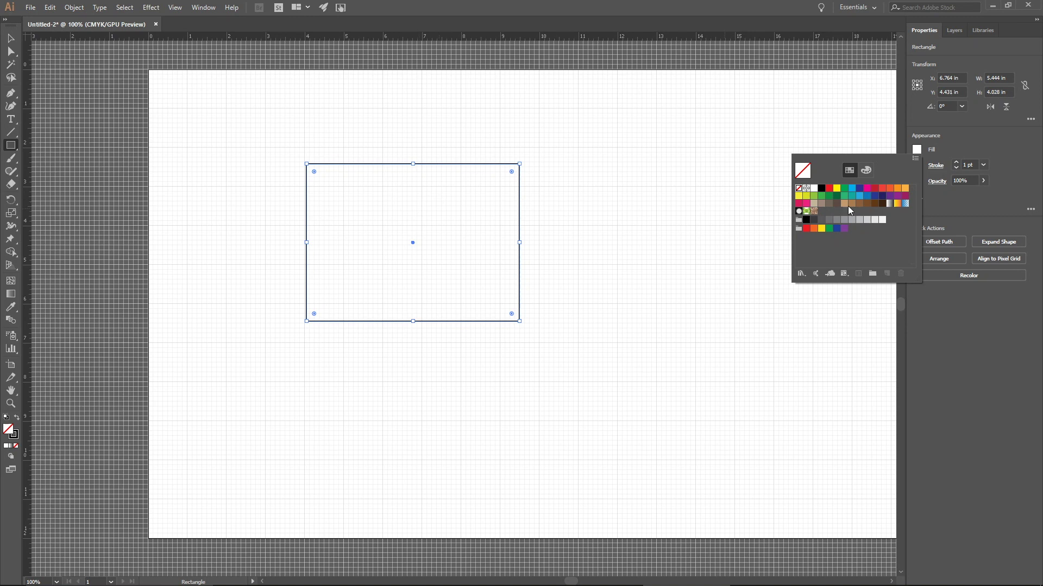
left_click(814, 188)
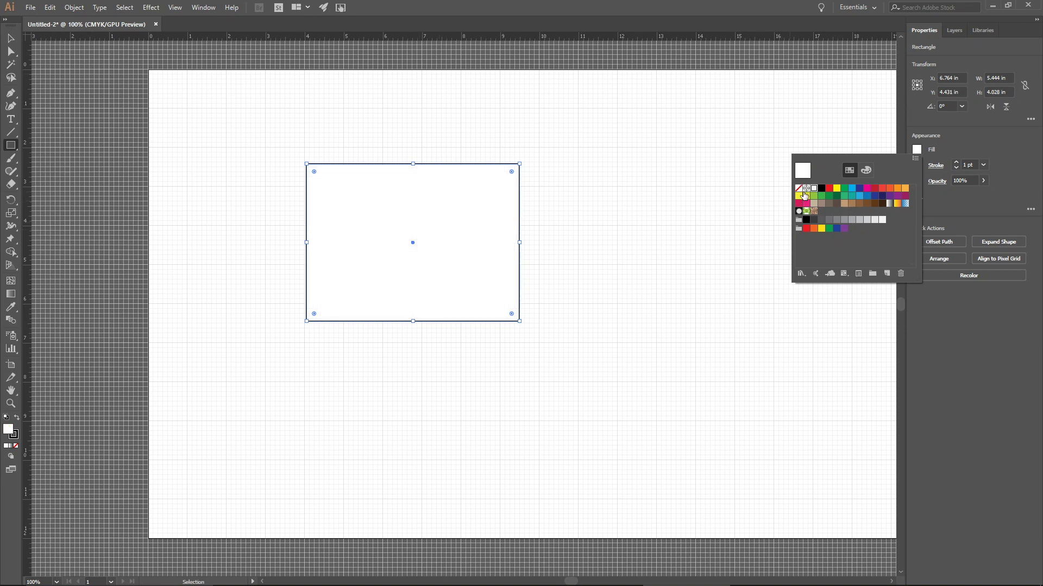
left_click(798, 188)
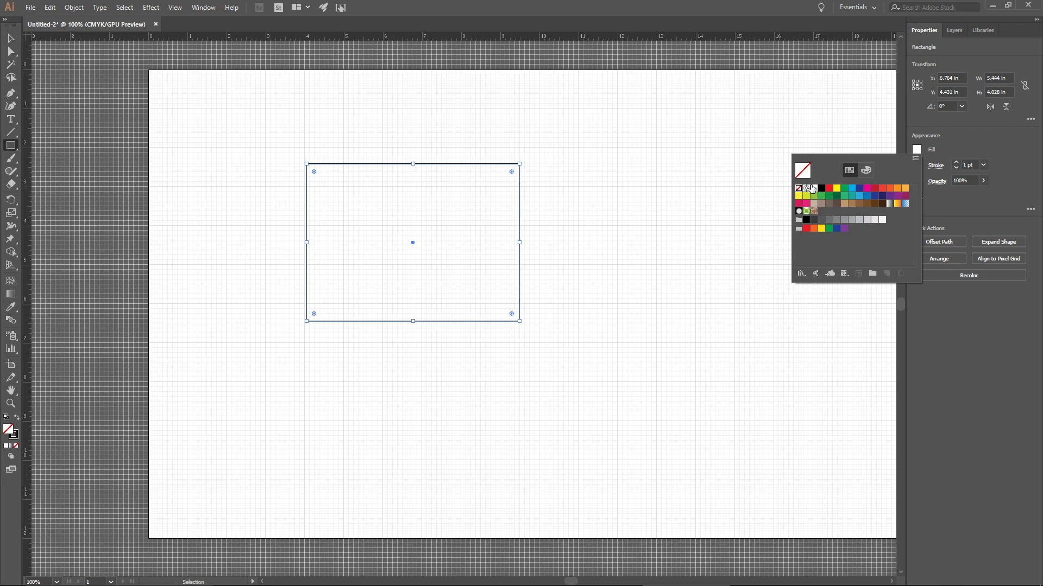
left_click(701, 272)
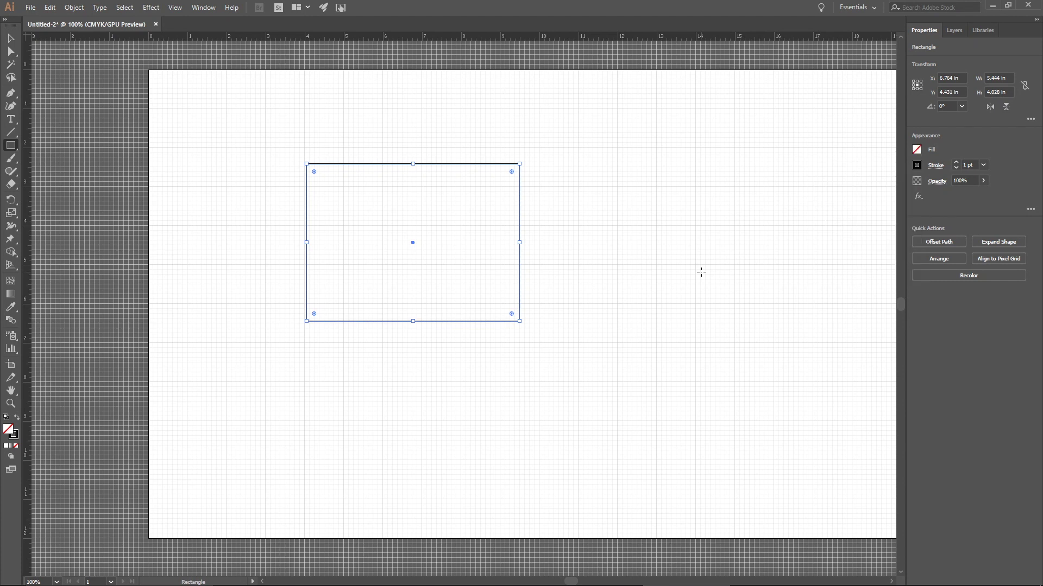
key("ctrl+z")
key("ctrl+shift+z")
key("ctrl+z")
key("ctrl+z")
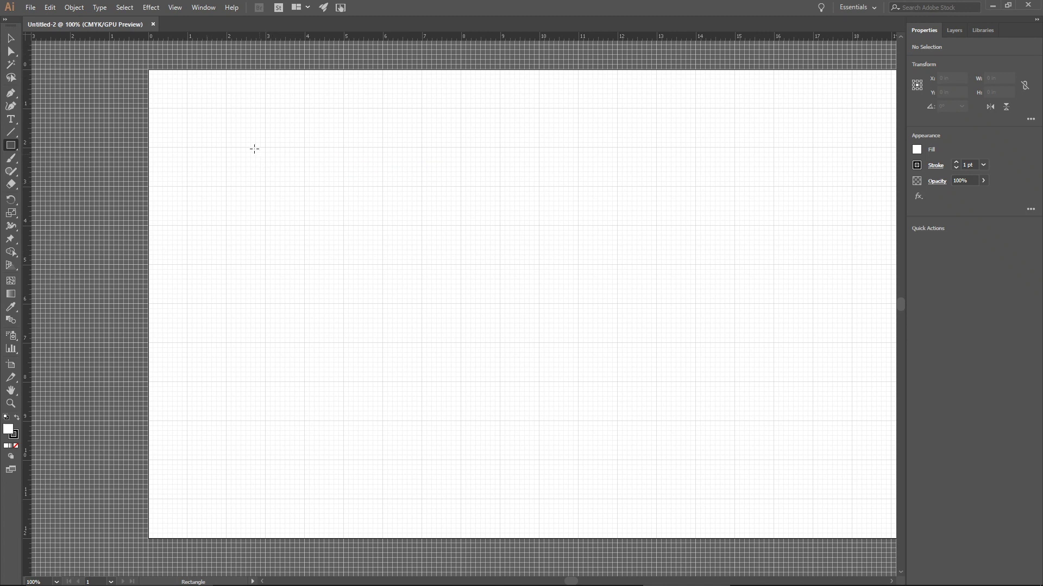
Step: Show the Control bar across the top of the workspace from the Window menu
left_click(204, 8)
key("Escape")
left_click(209, 9)
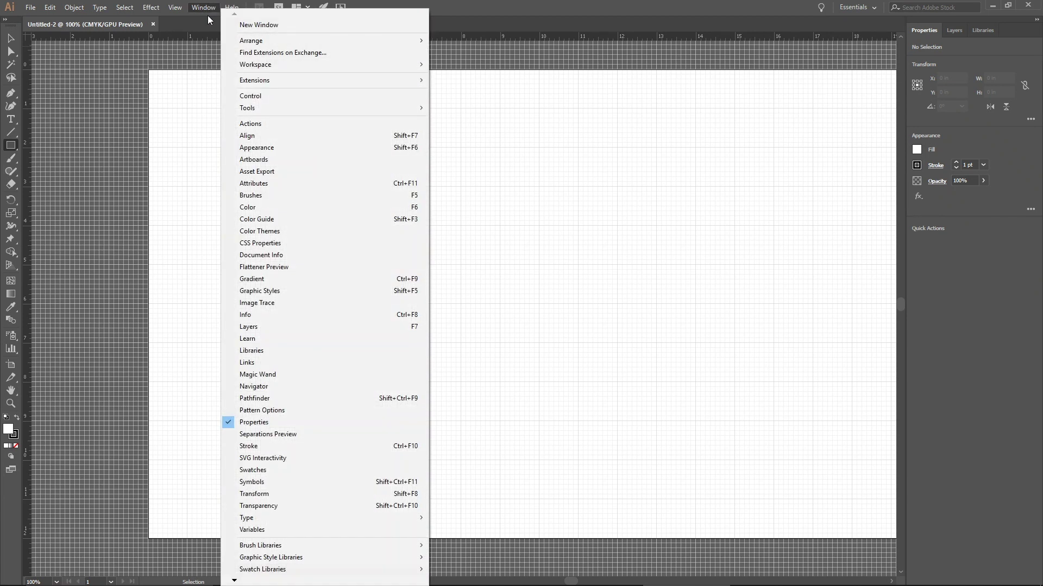
left_click(266, 104)
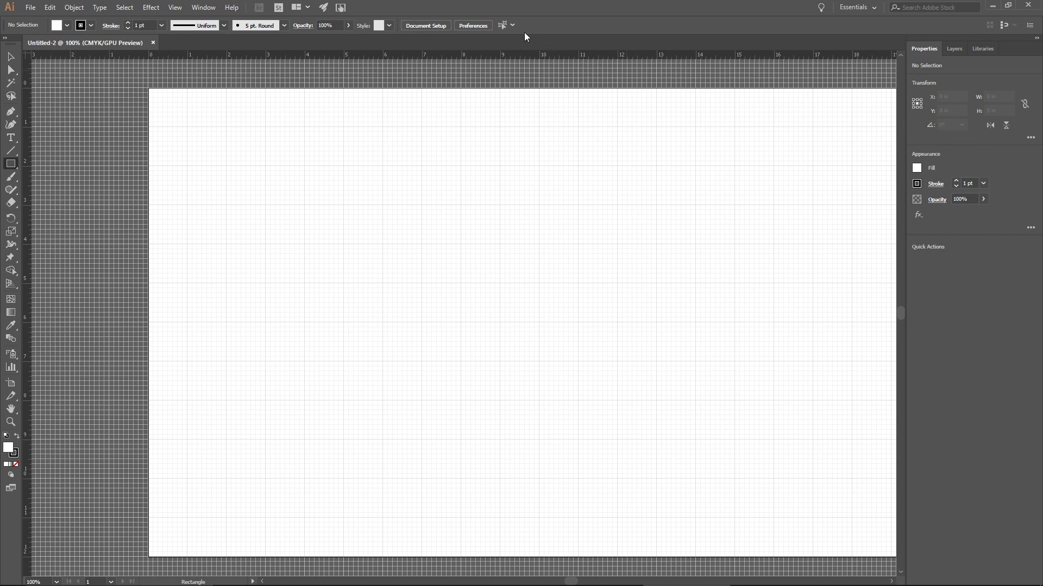
key("v")
Step: Open the Swatches panel, dock it in the right-hand panel column, and drag it taller
left_click(205, 8)
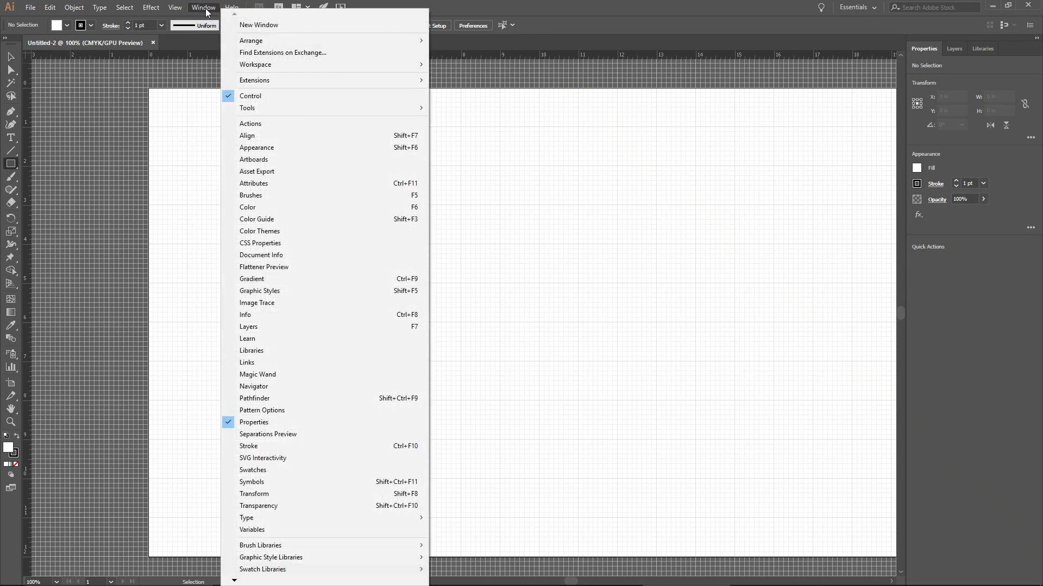
left_click(318, 470)
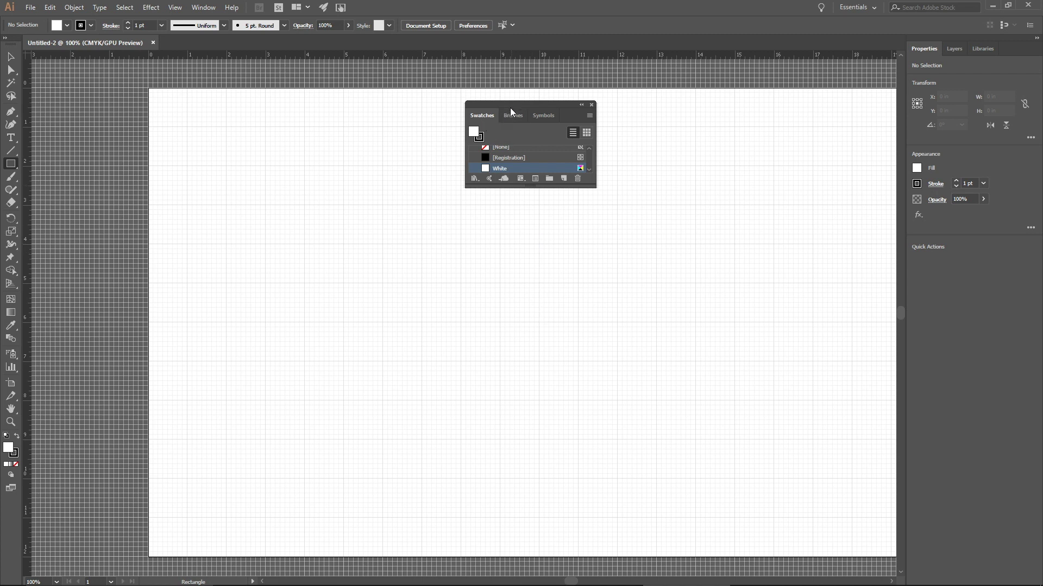
left_click_drag(513, 104, 654, 124)
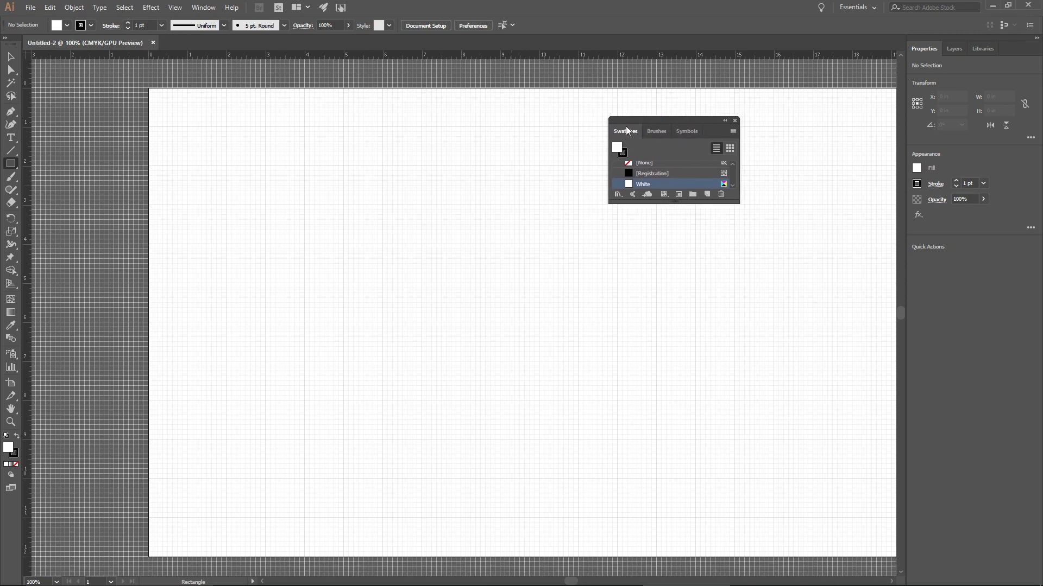
mouse_move(628, 123)
left_mouse_down()
mouse_move(653, 148)
mouse_move(644, 142)
mouse_move(637, 161)
mouse_move(659, 193)
mouse_move(941, 347)
mouse_move(950, 388)
mouse_move(934, 578)
left_mouse_up()
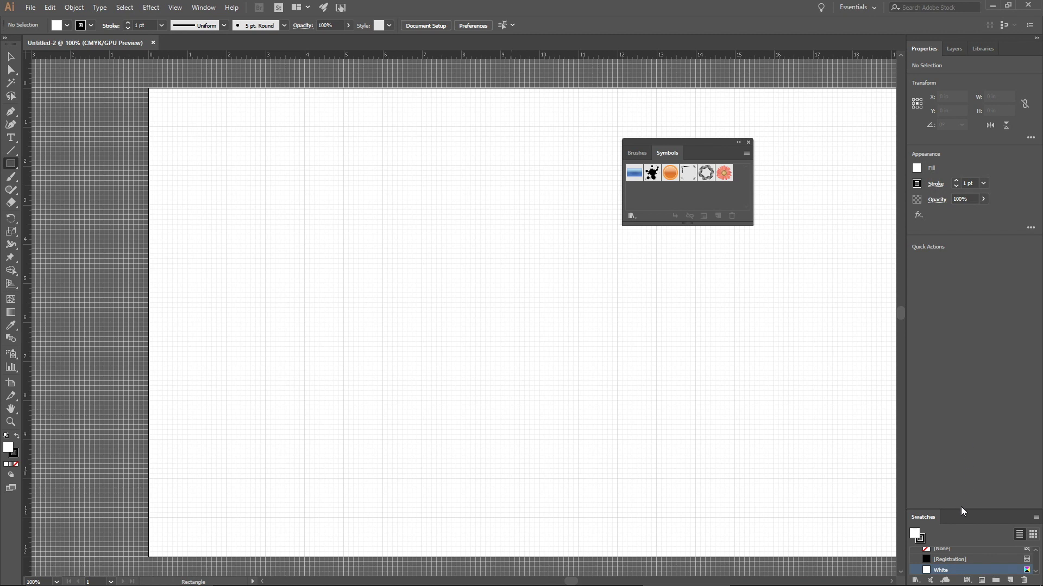
left_click_drag(961, 509, 962, 404)
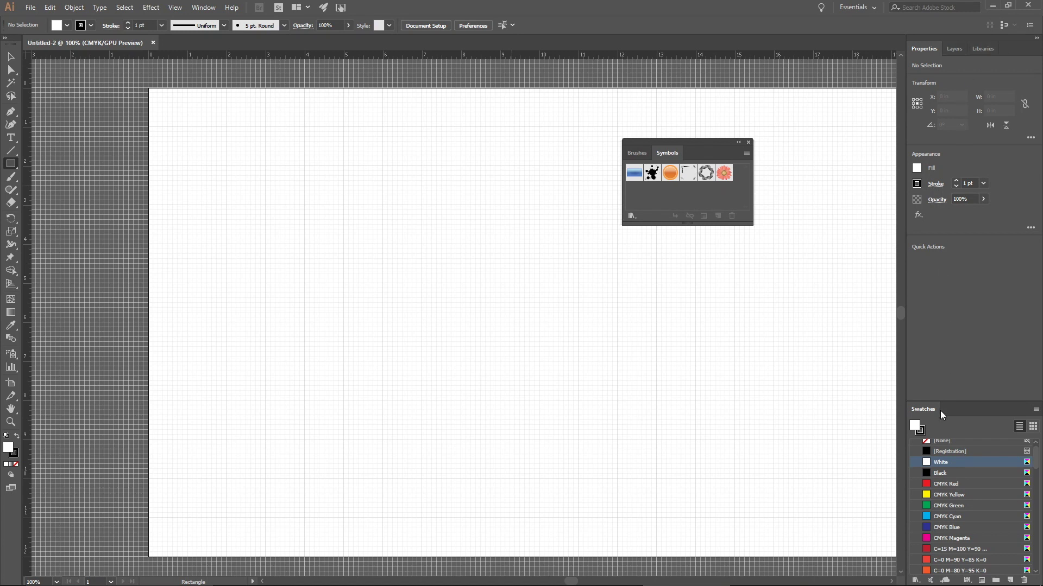
Step: Close the Brushes/Symbols panel and dock Layers separately beneath the Swatches panel
left_click(748, 143)
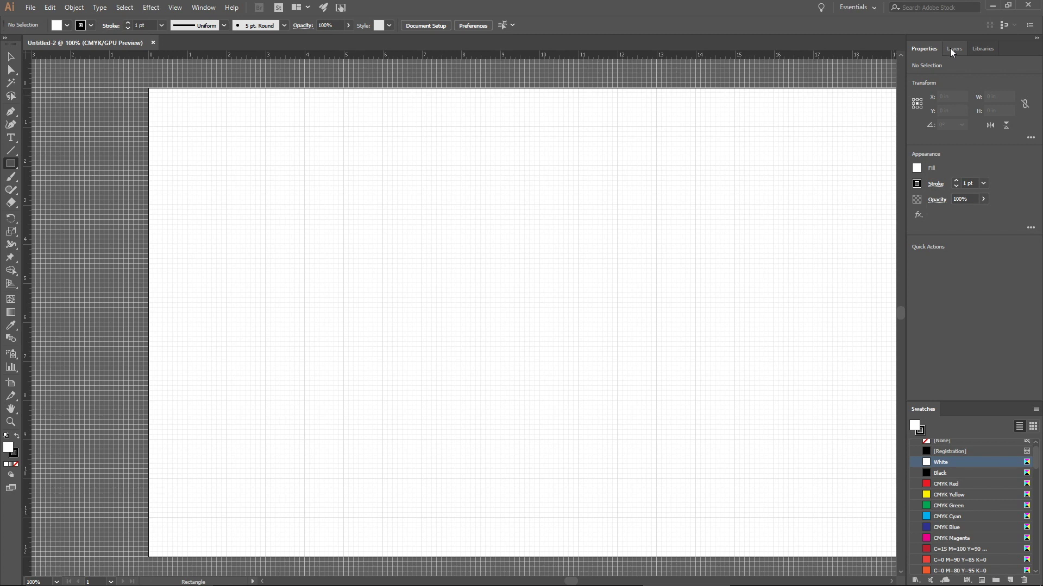
left_click_drag(953, 52, 929, 581)
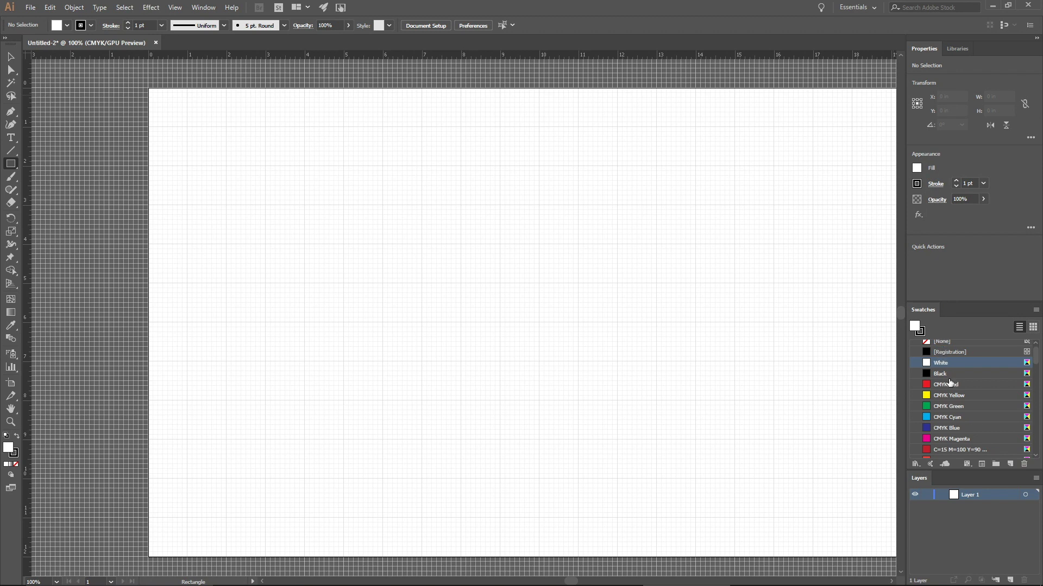
left_click_drag(955, 471, 954, 468)
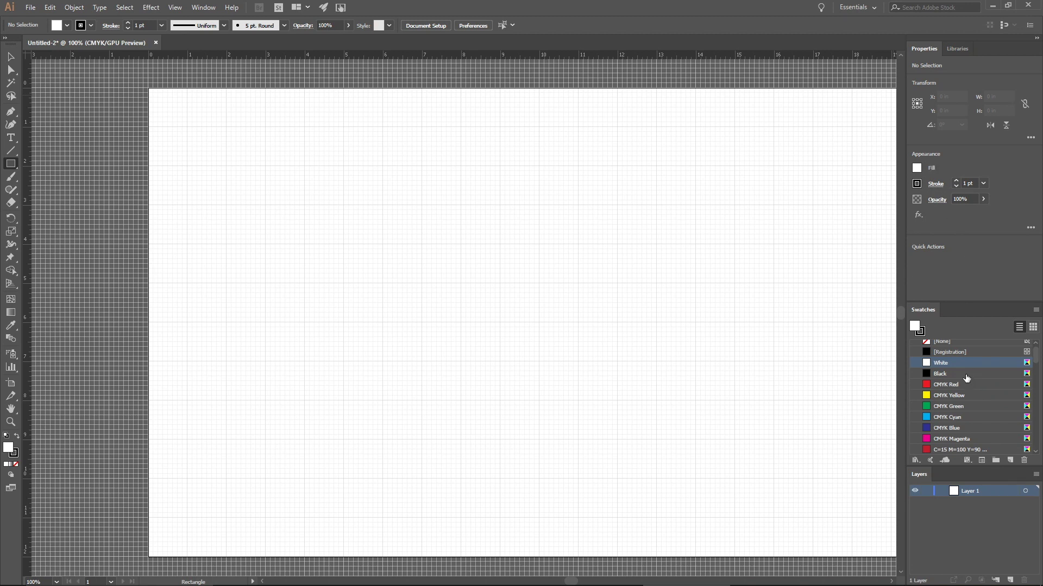
Step: Shift-select all default swatches down to the last Brights colour and delete them
scroll(964, 386, "down", 8)
scroll(963, 390, "down", 5)
scroll(973, 386, "up", 13)
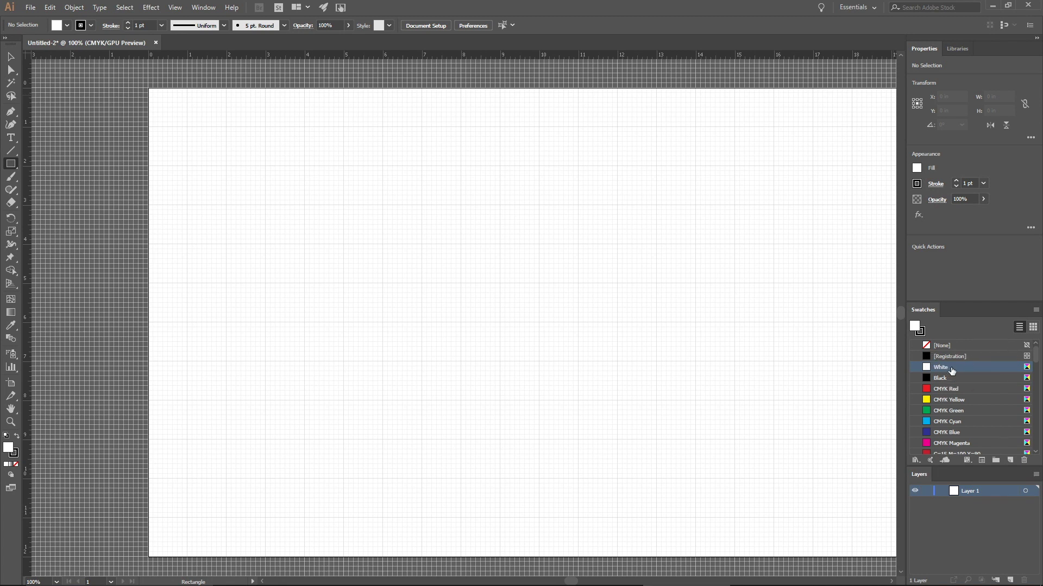
scroll(953, 371, "down", 10)
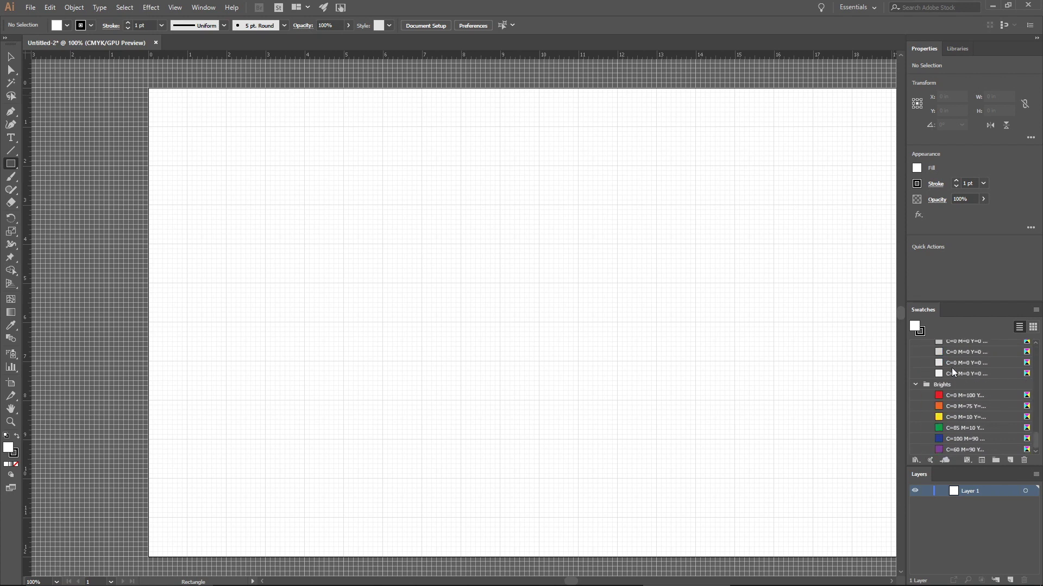
left_click(956, 451, "shift")
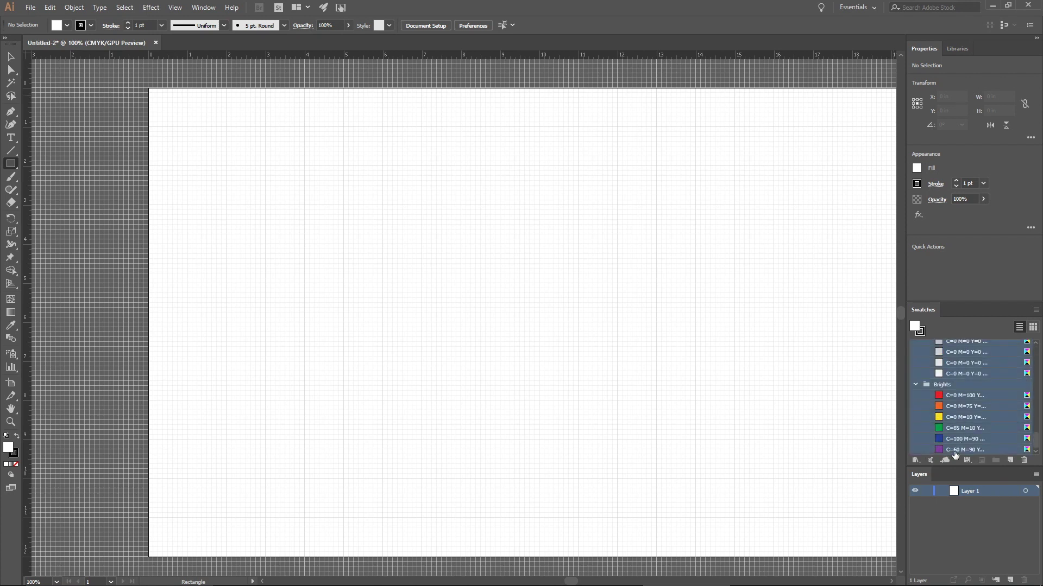
left_click(1023, 460)
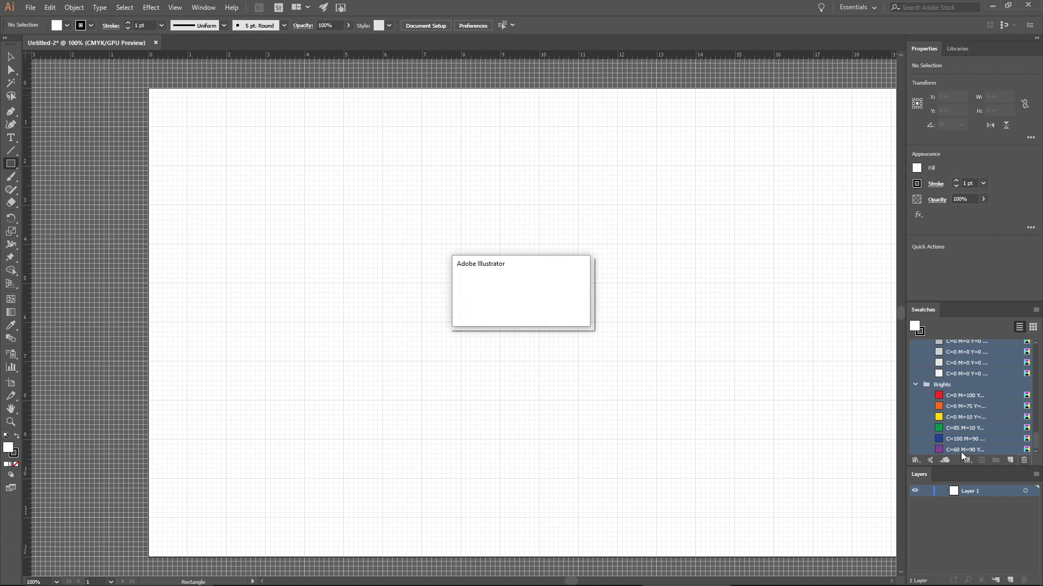
Step: Confirm the swatch deletion and open the User Defined Glowforge swatch library
left_click(520, 313)
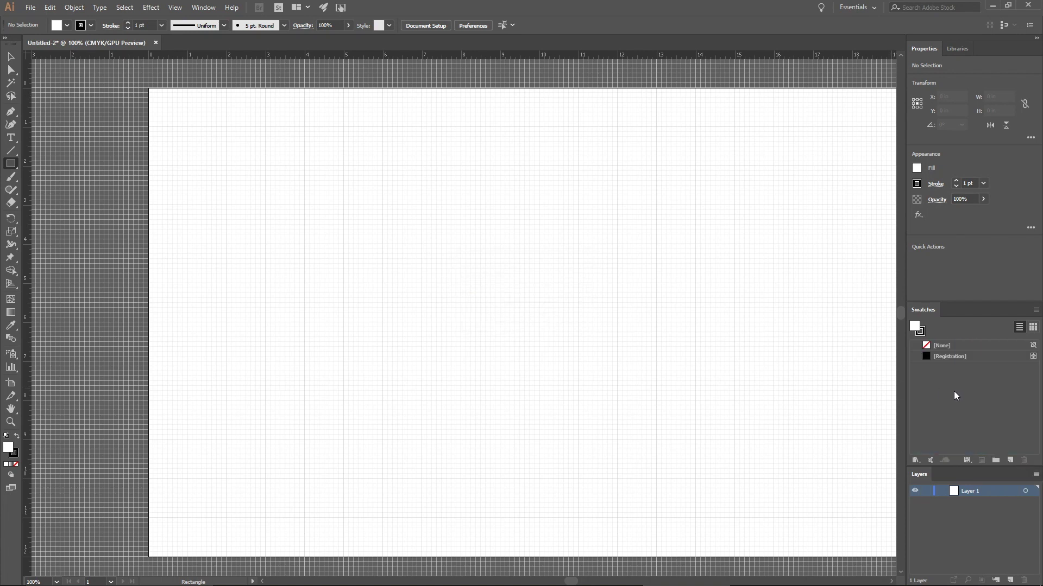
left_click(1036, 311)
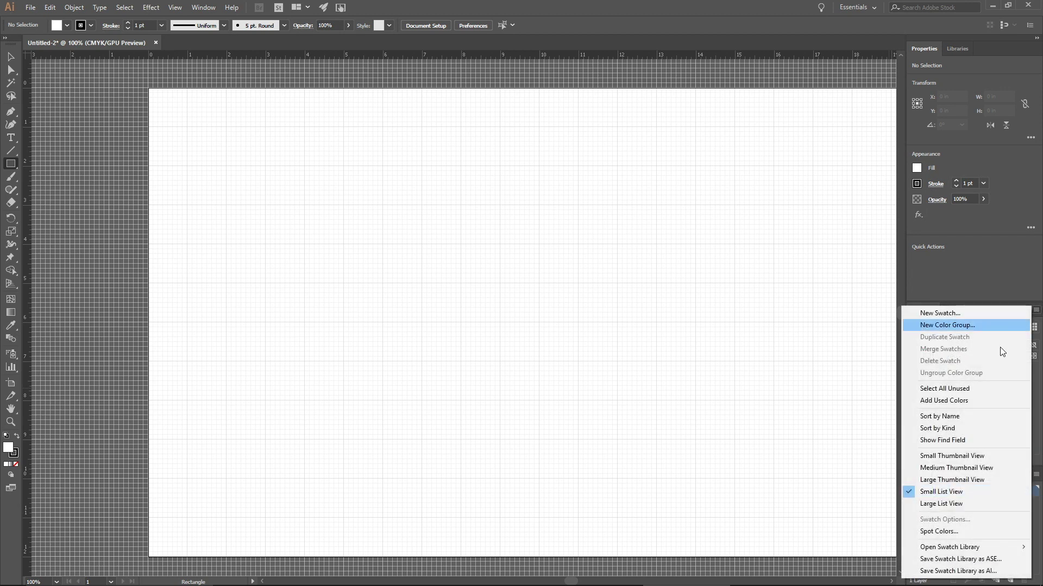
mouse_move(934, 547)
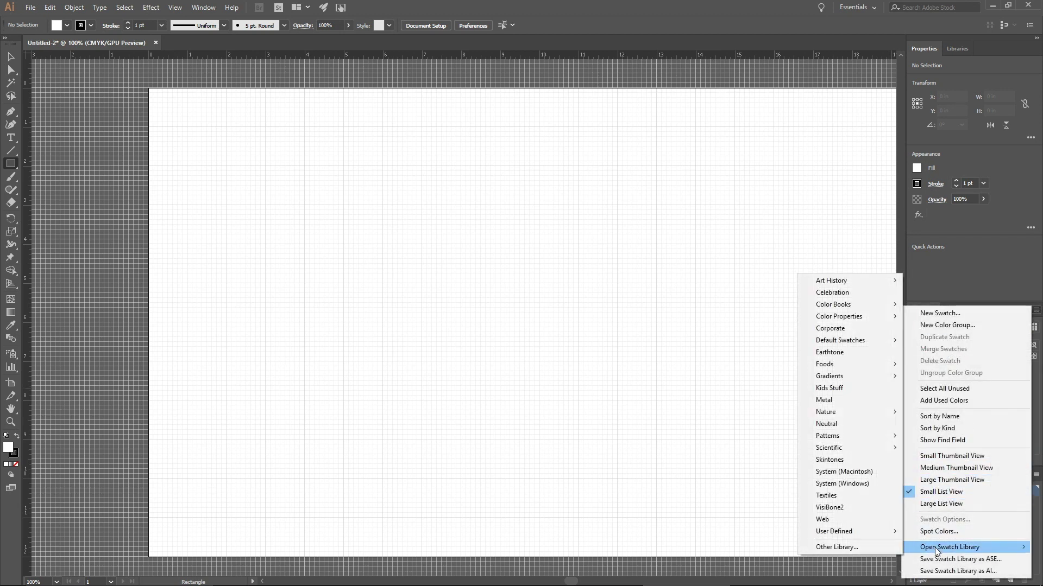
mouse_move(857, 533)
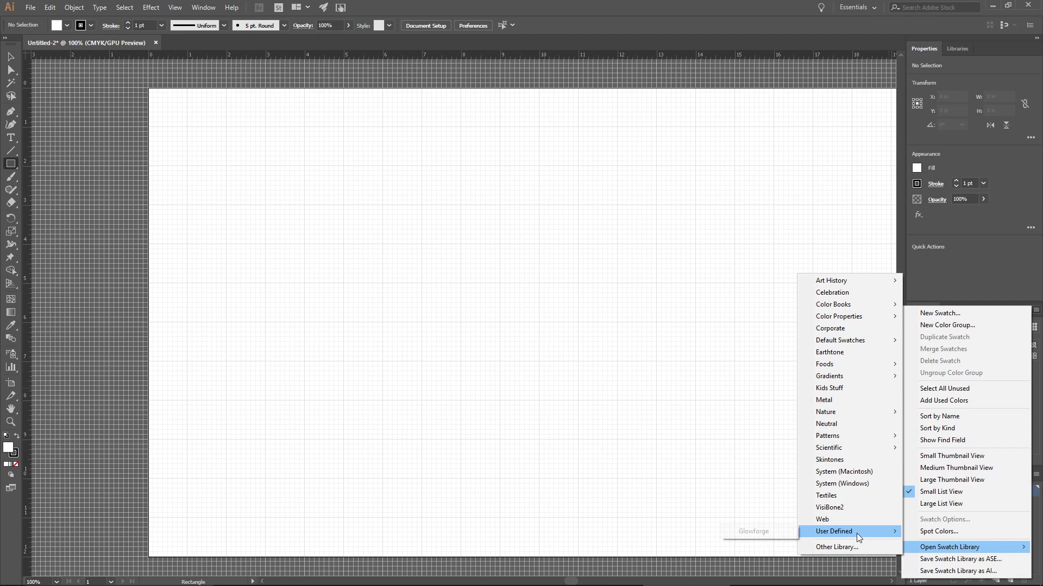
left_click(755, 531)
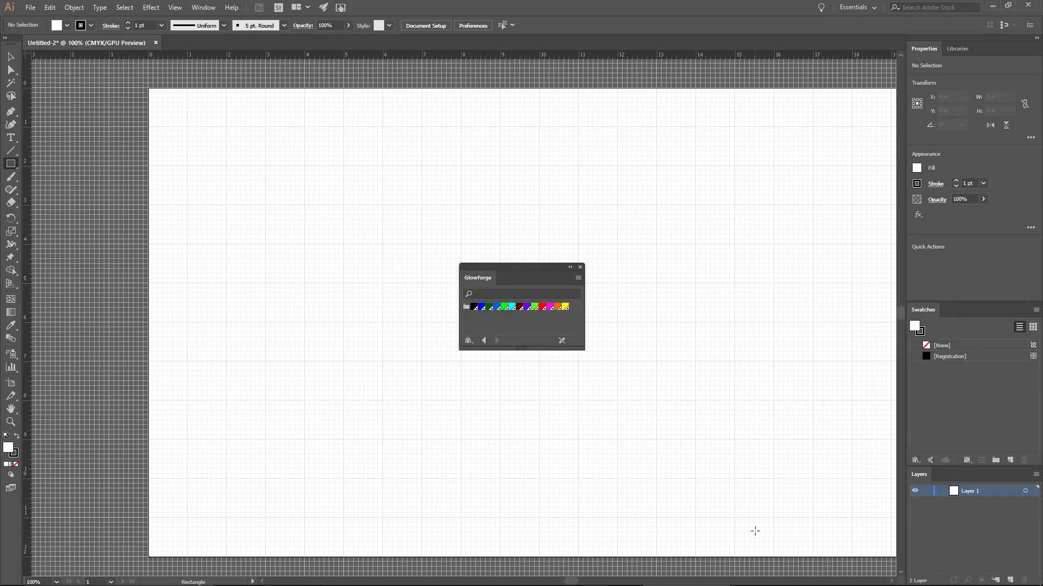
Step: Add the Glowforge colour group, 1 Black through 13 Yellow, to the document swatches
left_click_drag(553, 267, 700, 266)
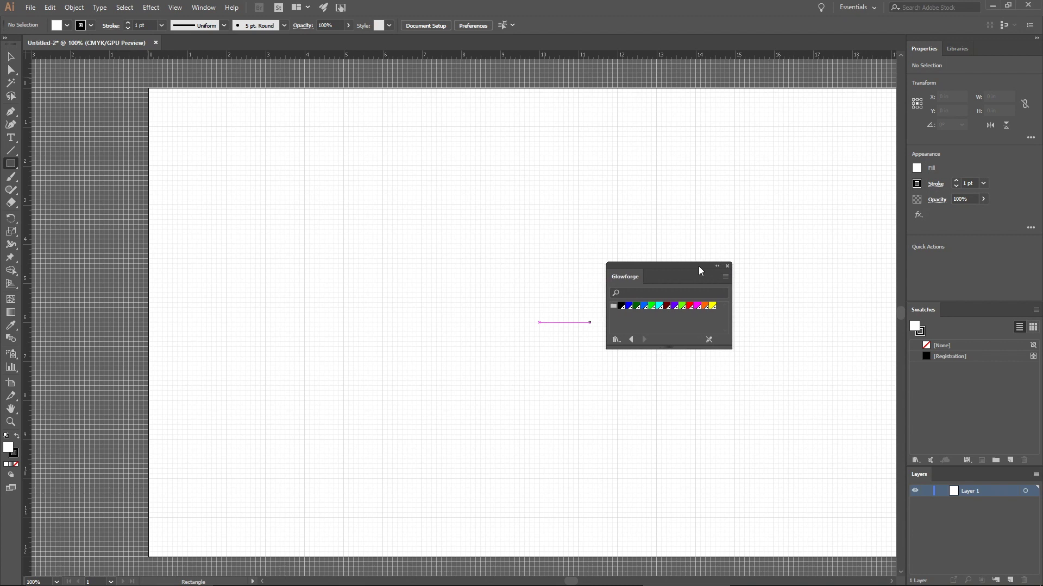
left_click(613, 307)
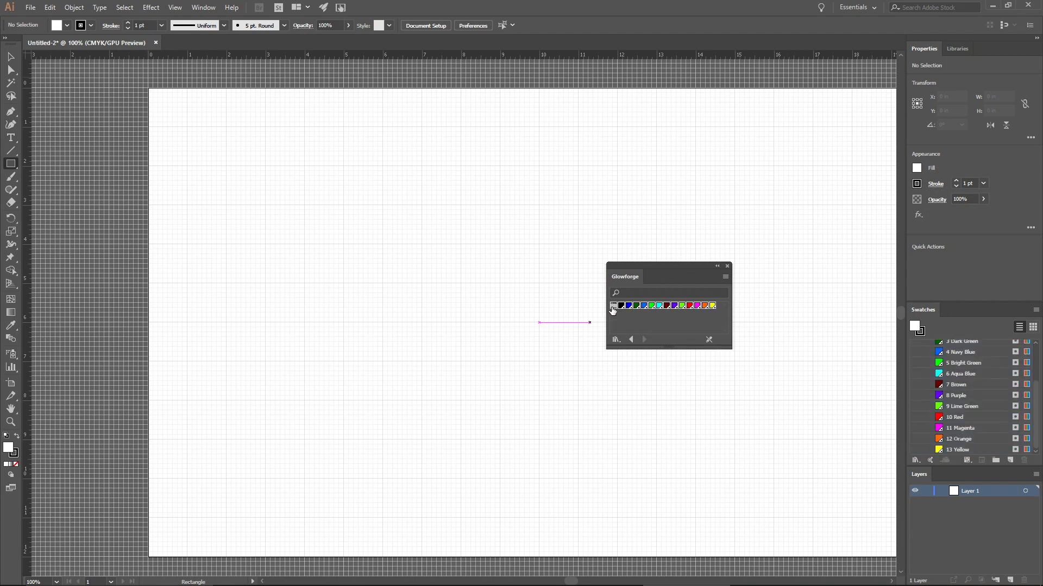
scroll(983, 394, "up", 3)
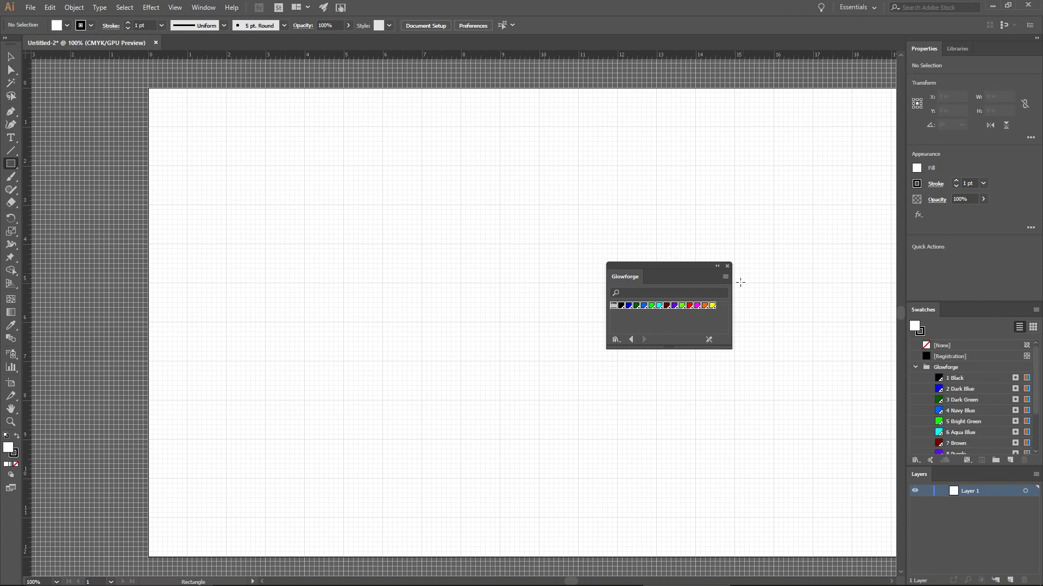
left_click(727, 266)
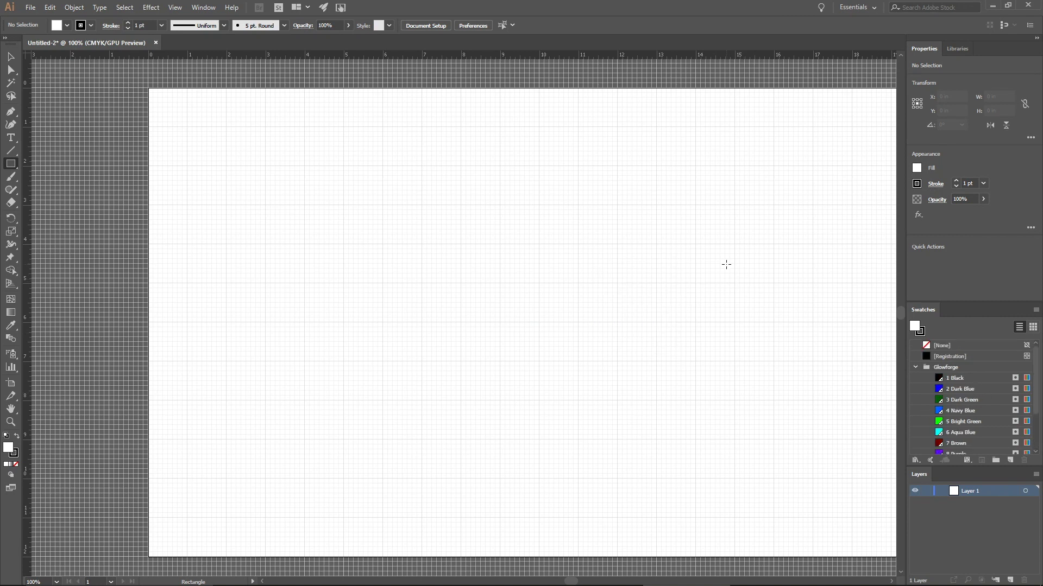
scroll(966, 384, "down", 2)
scroll(965, 382, "up", 2)
scroll(959, 413, "down", 2)
scroll(959, 413, "up", 2)
left_click_drag(393, 196, 568, 341)
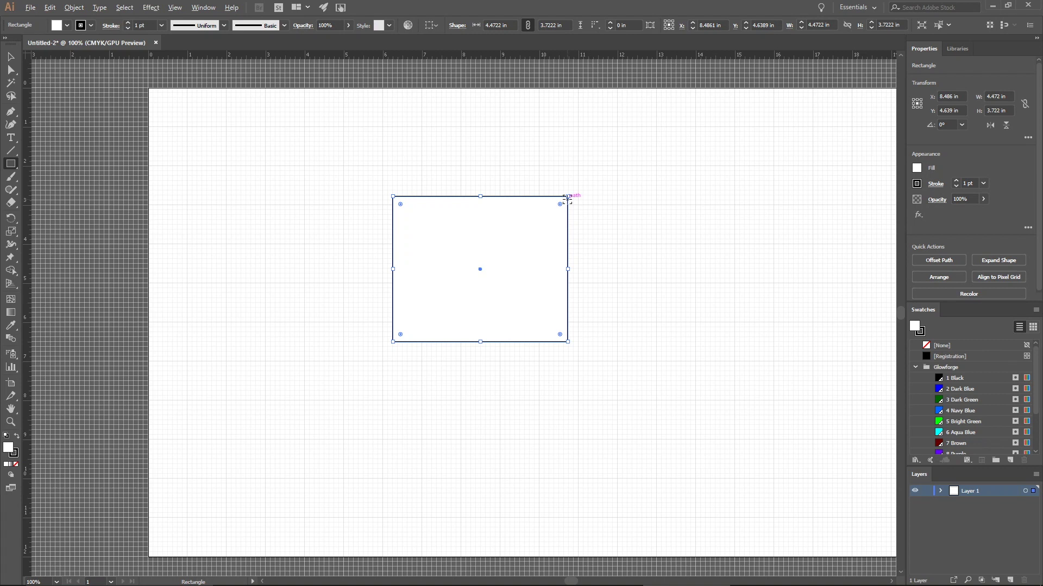
key("Delete")
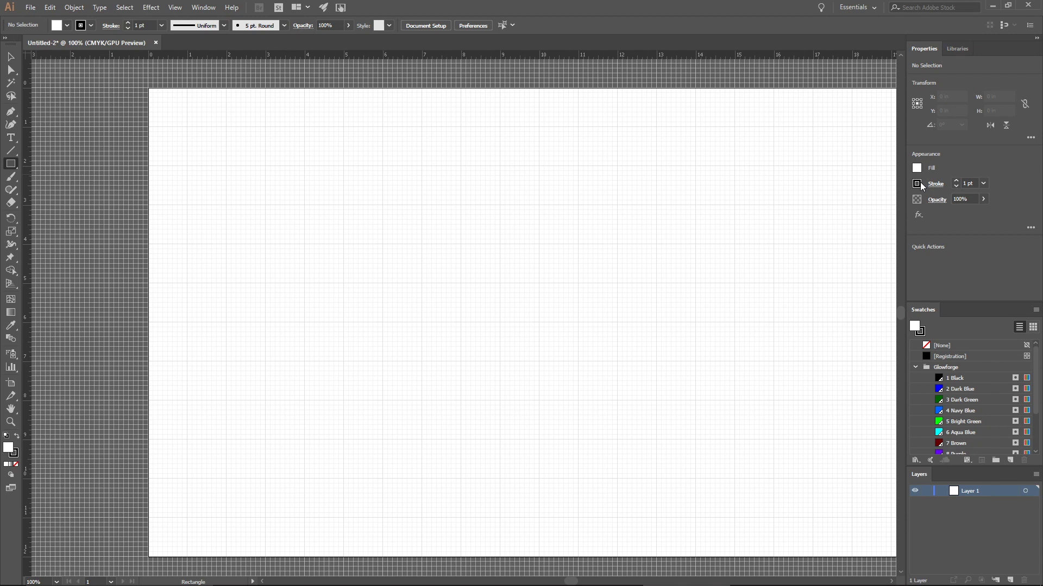
Step: Open the Graphic Styles panel and switch it to Small List View
left_click(203, 8)
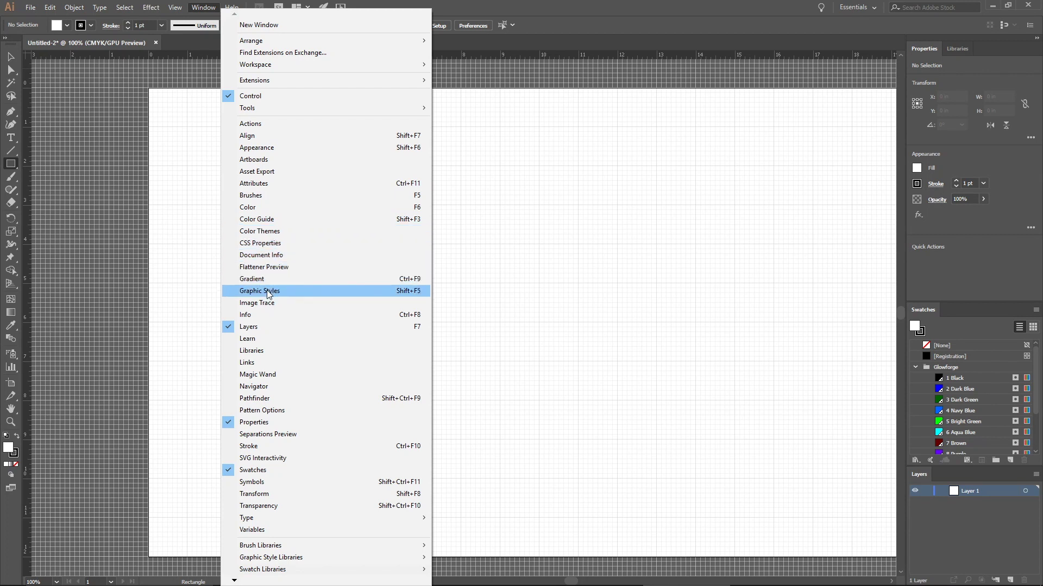
left_click(260, 291)
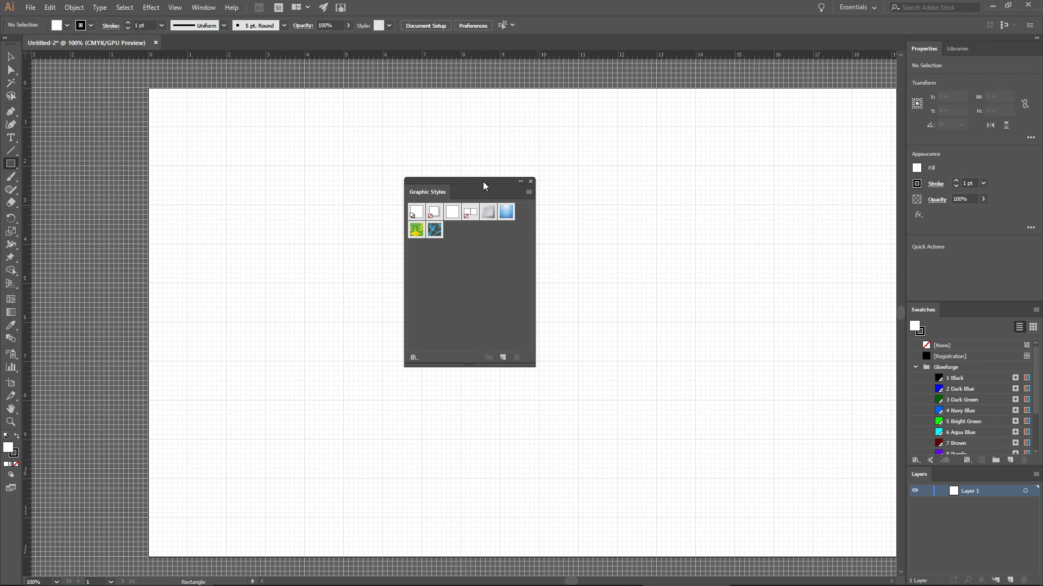
left_click_drag(484, 180, 528, 172)
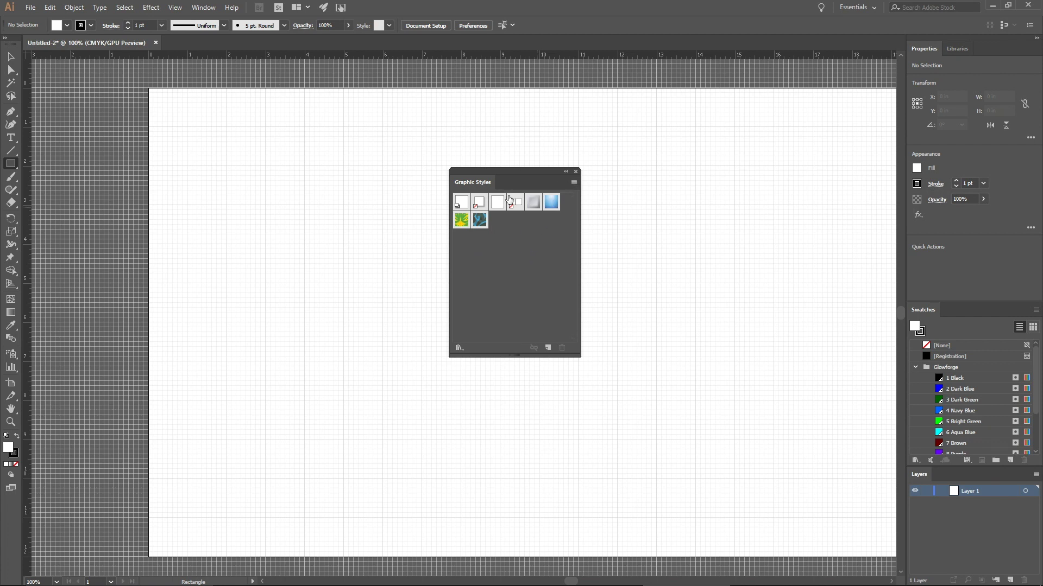
left_click(573, 186)
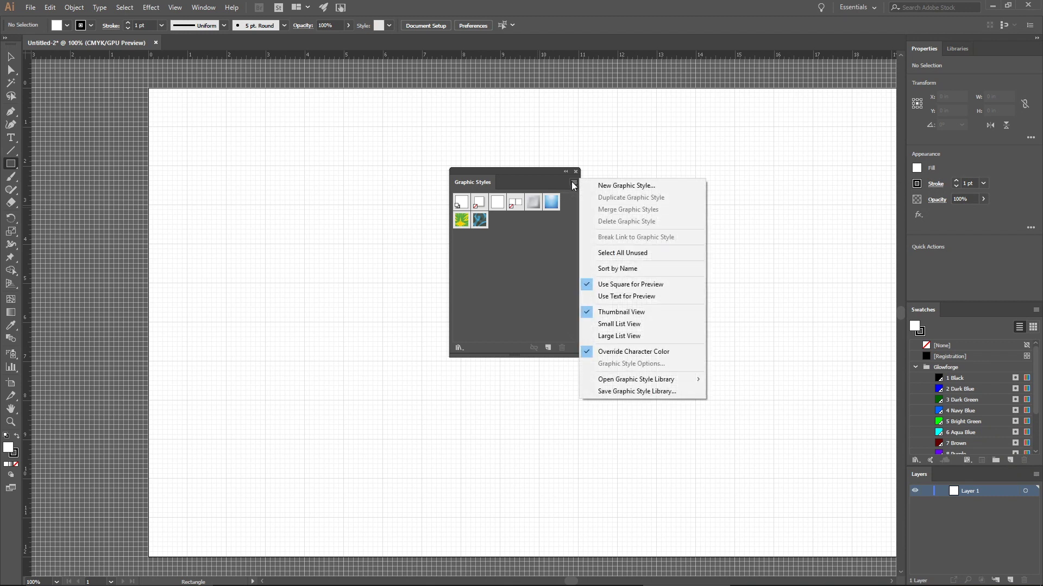
left_click(612, 324)
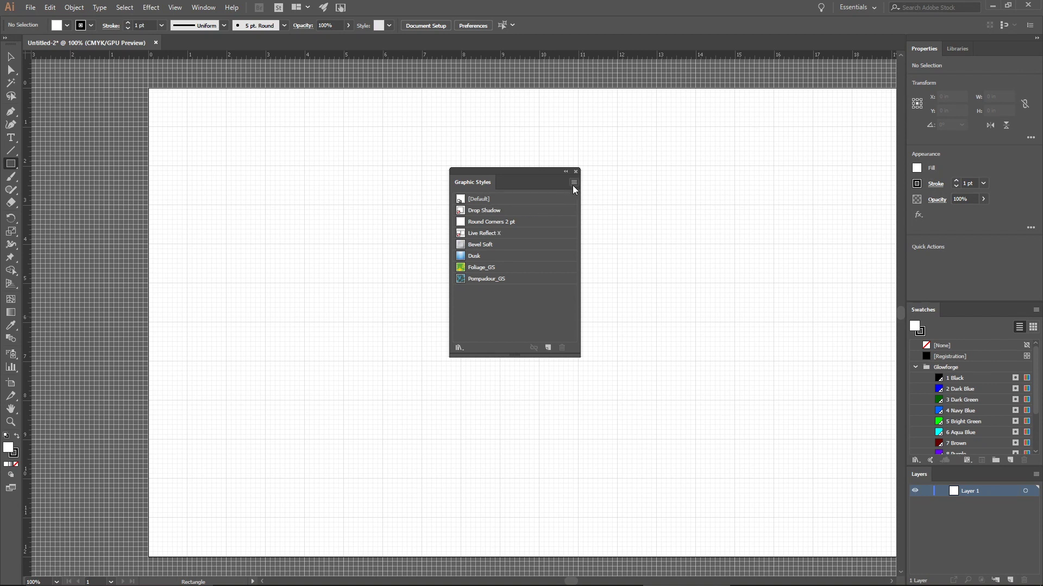
Step: Delete the graphic styles from Drop Shadow through Pompadour_GS, leaving only [Default]
left_click(489, 212)
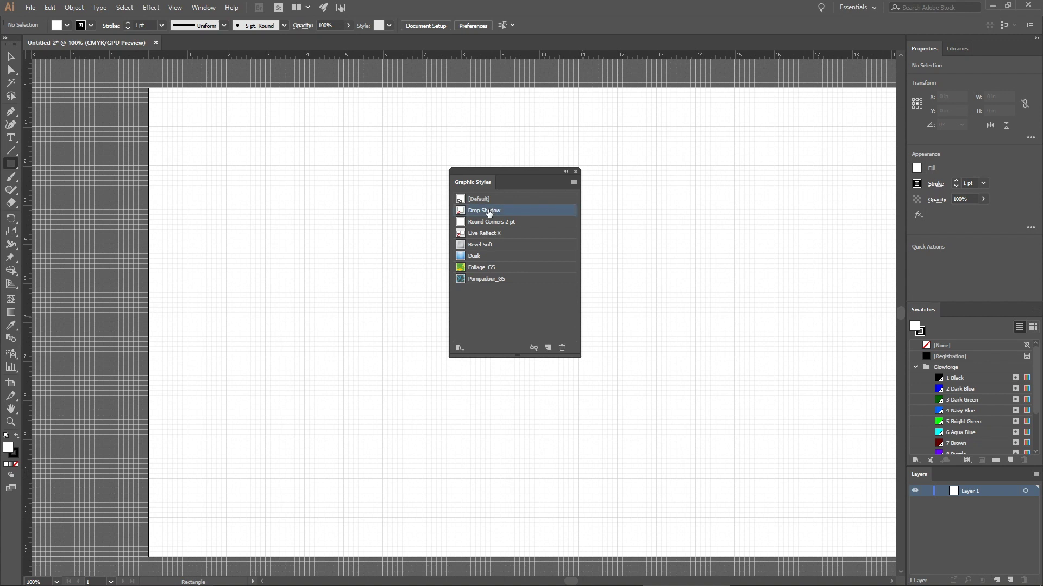
left_click(488, 279, "shift")
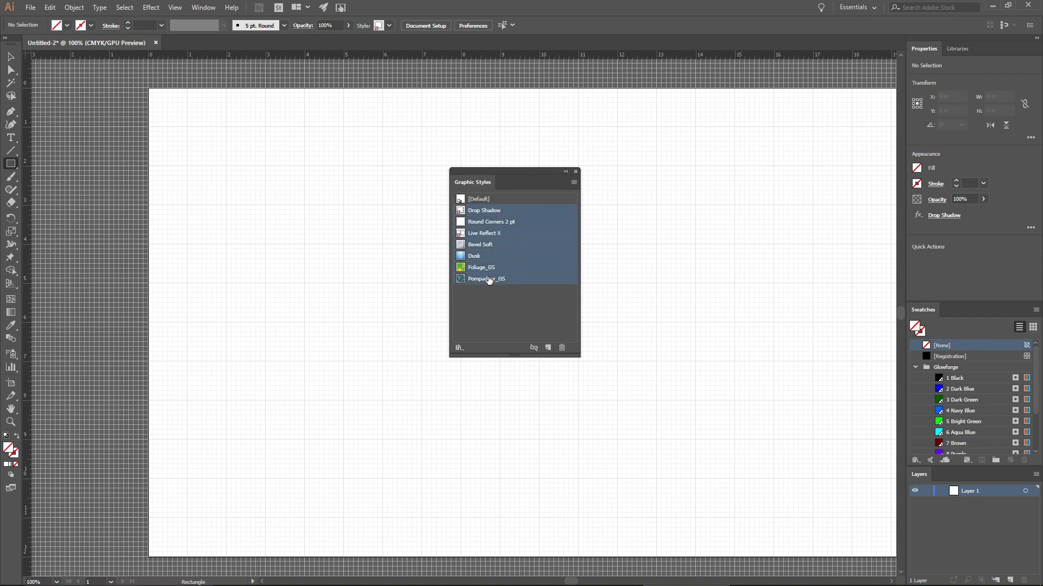
left_click(562, 348)
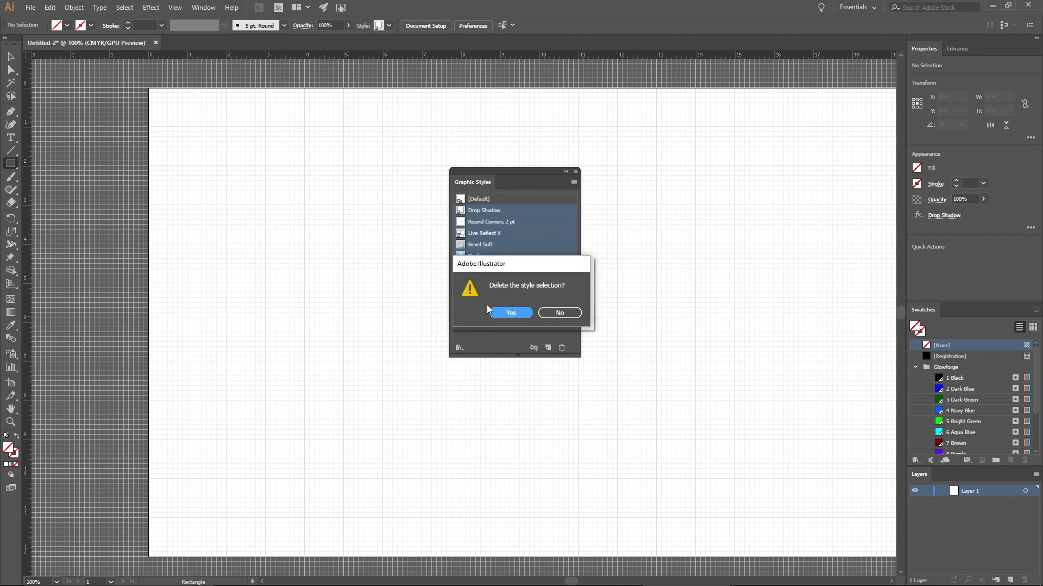
left_click(516, 312)
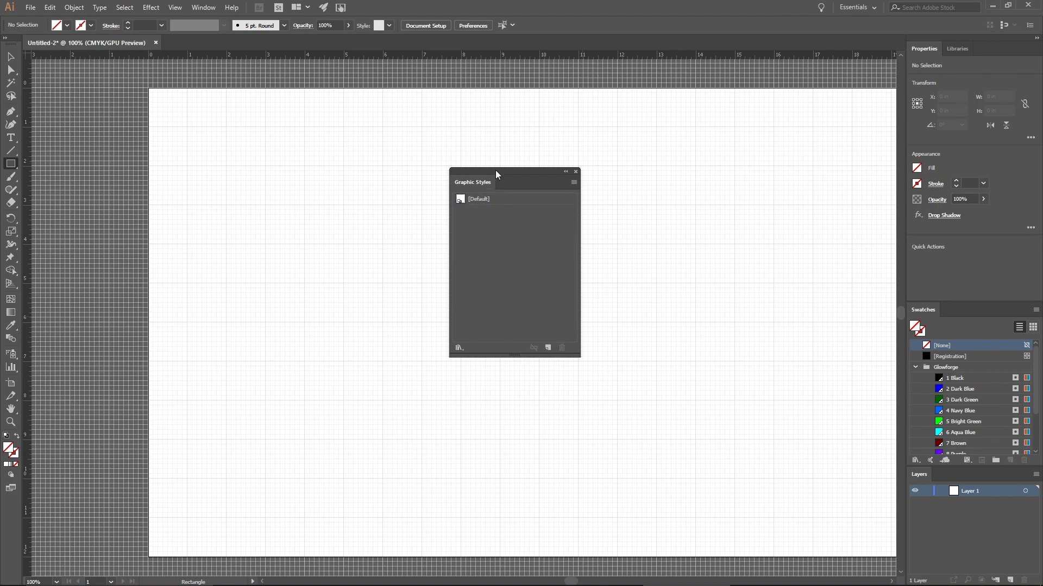
left_click_drag(495, 171, 513, 167)
Step: Apply the [Default] graphic style and set both Fill and Stroke to [None]
left_click(495, 198)
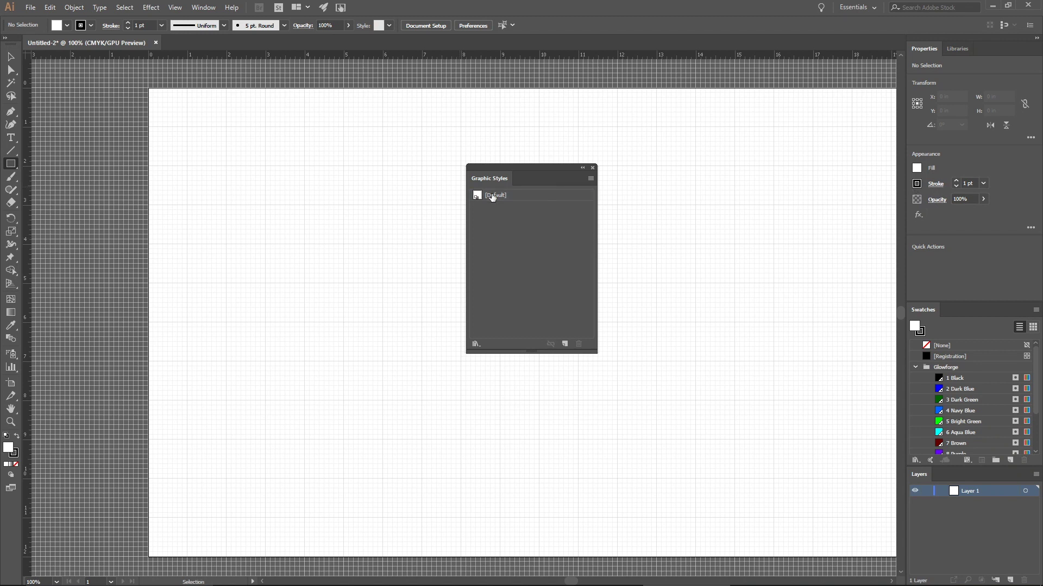
left_click(917, 168)
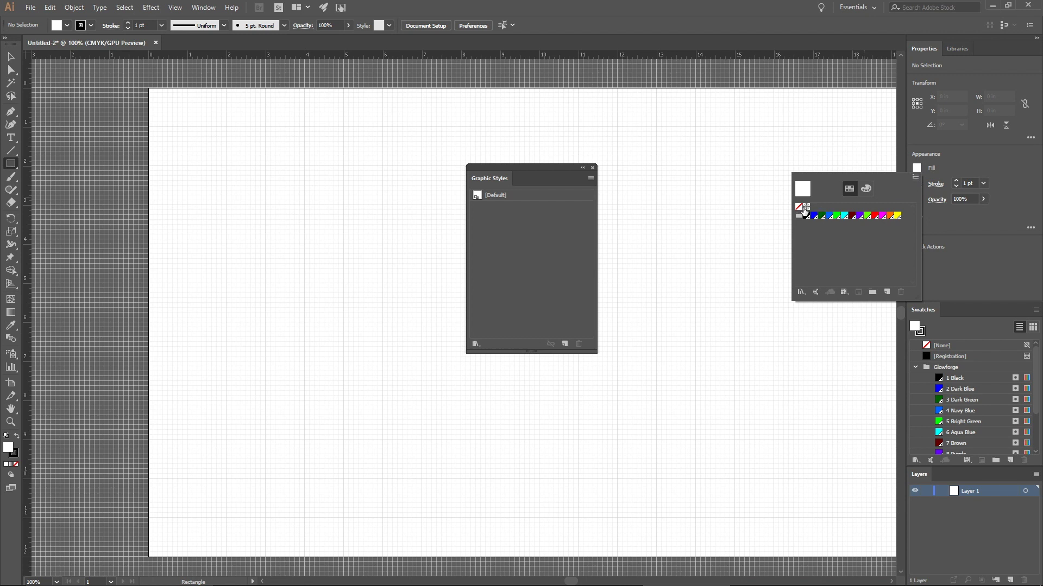
left_click(798, 208)
left_click(917, 187)
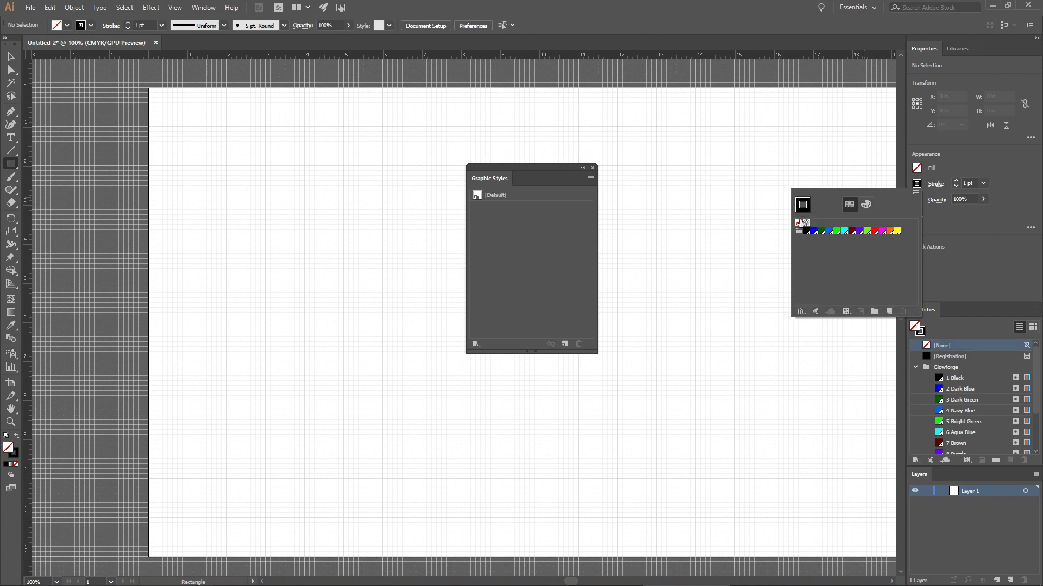
left_click(799, 222)
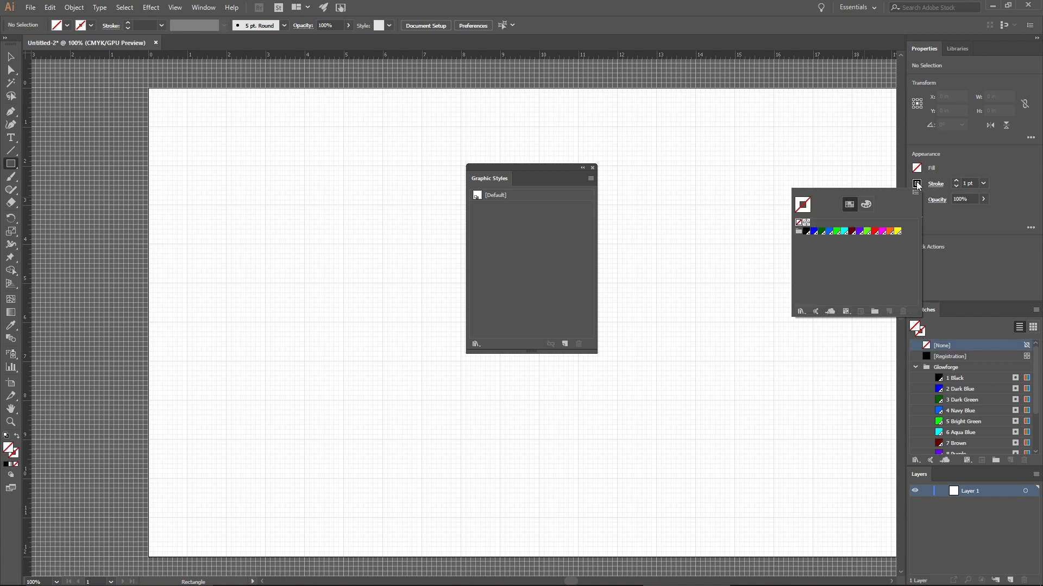
left_click(917, 185)
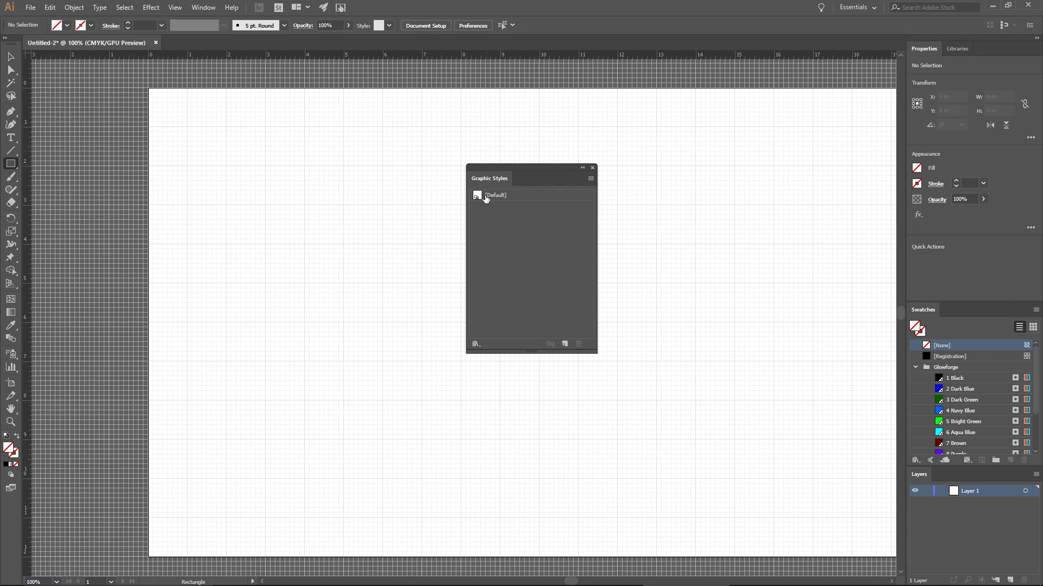
Step: Open the Appearance panel and Alt-drag its no-fill, no-stroke appearance onto the [Default] style
left_click(199, 8)
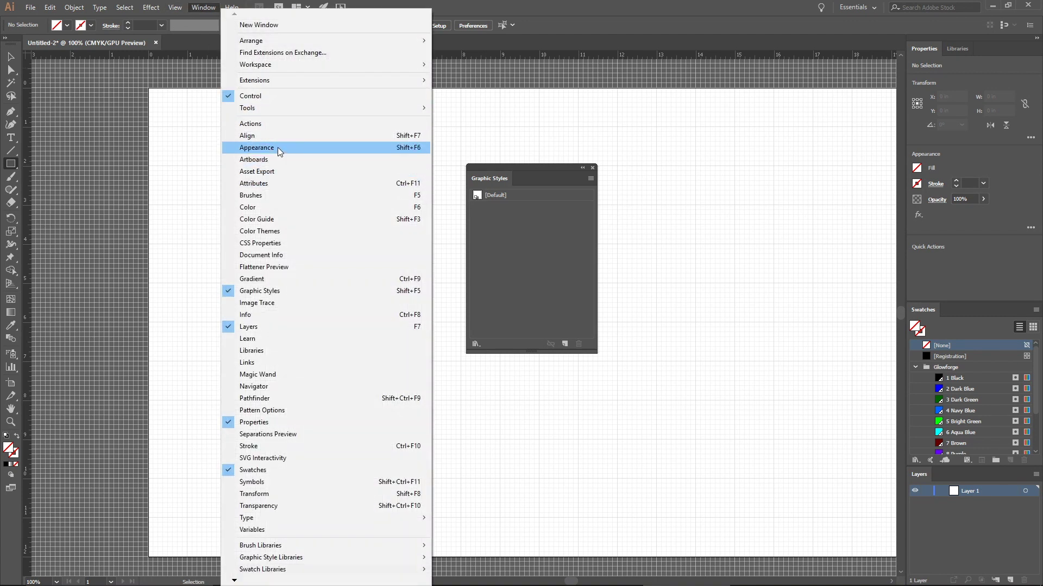
left_click(278, 148)
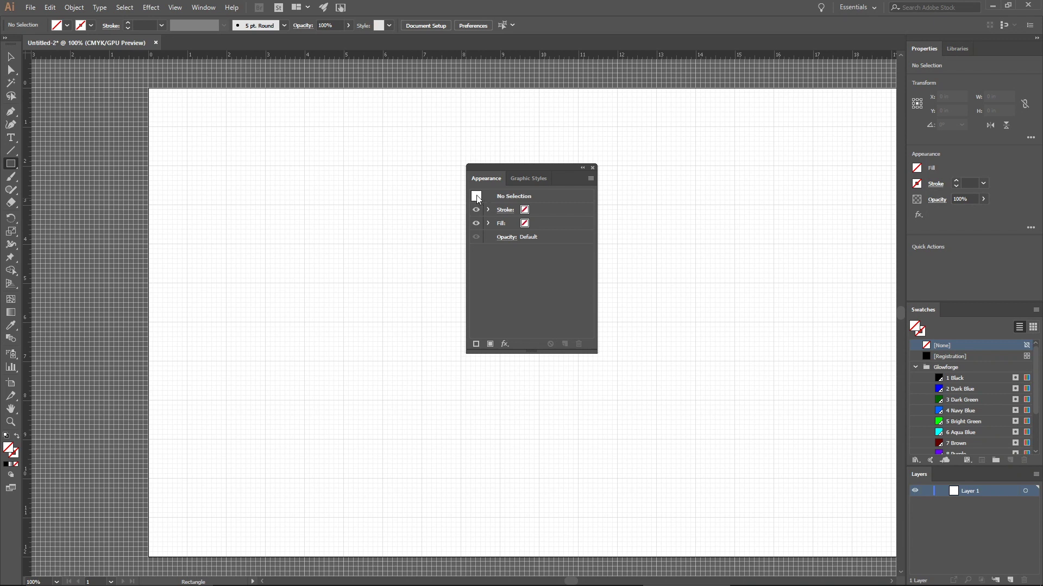
mouse_move(478, 199)
left_mouse_down()
mouse_move(530, 183)
mouse_move(494, 191)
mouse_move(483, 206)
mouse_move(478, 196)
left_mouse_up()
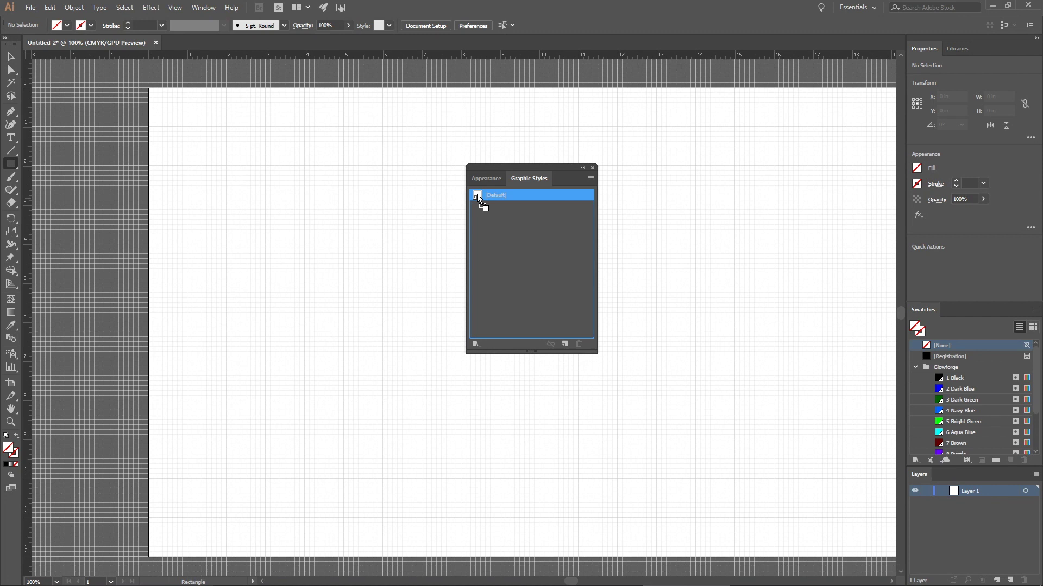
left_click_drag(478, 196, 478, 197)
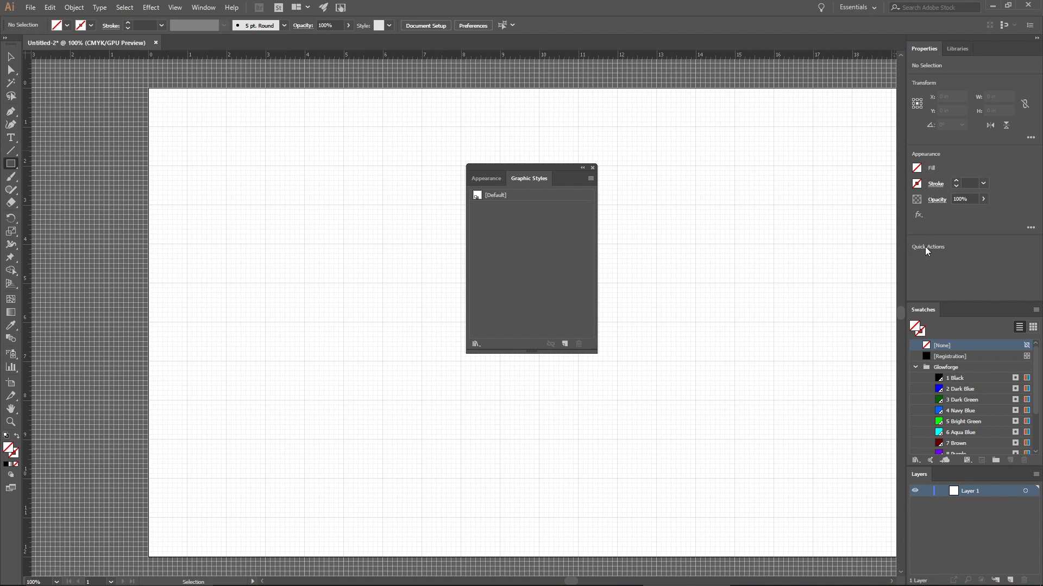
Step: Try the 3 Dark Green fill, undo it, then close the floating Appearance panel
left_click(965, 402)
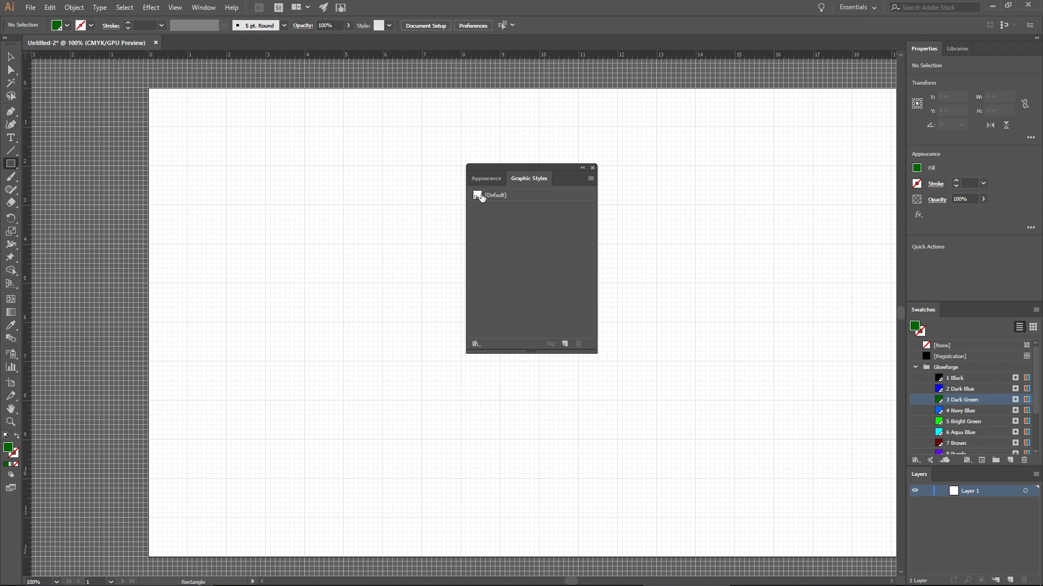
key("slash")
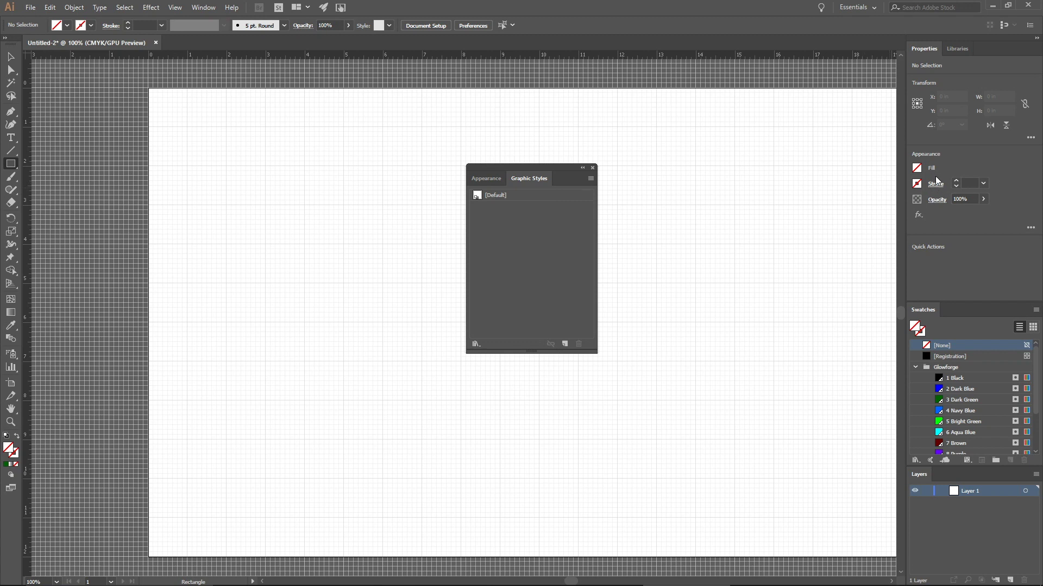
left_click(488, 178)
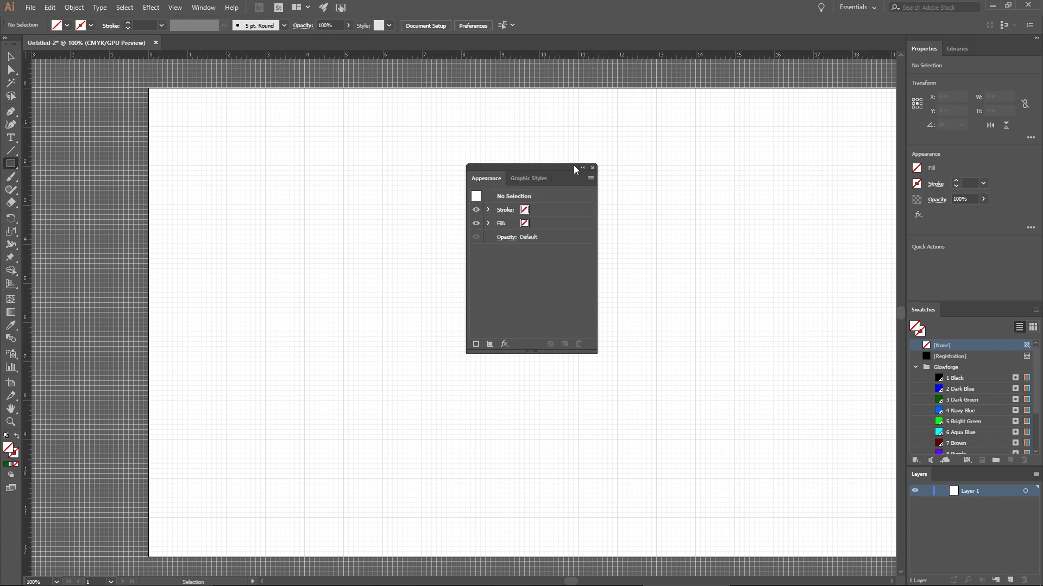
left_click(593, 168)
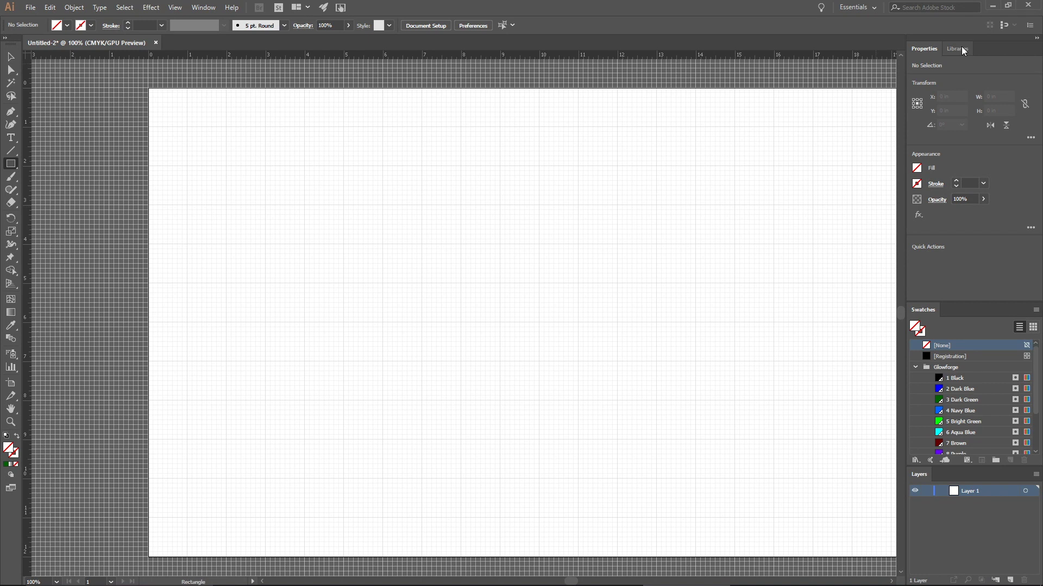
Step: Create a new workspace named 'Glowforge' from the workspace switcher
left_click(874, 7)
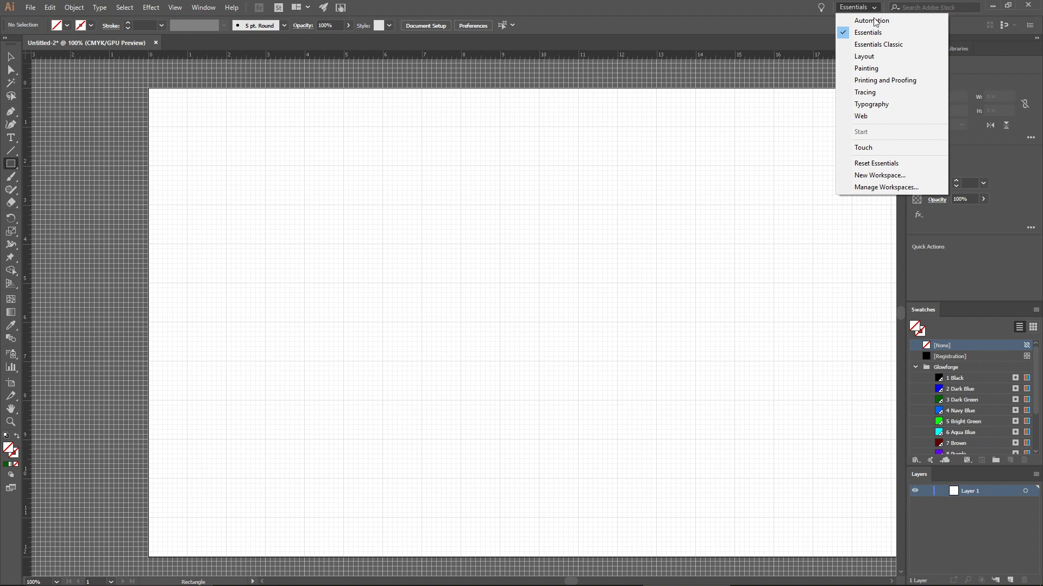
left_click(879, 175)
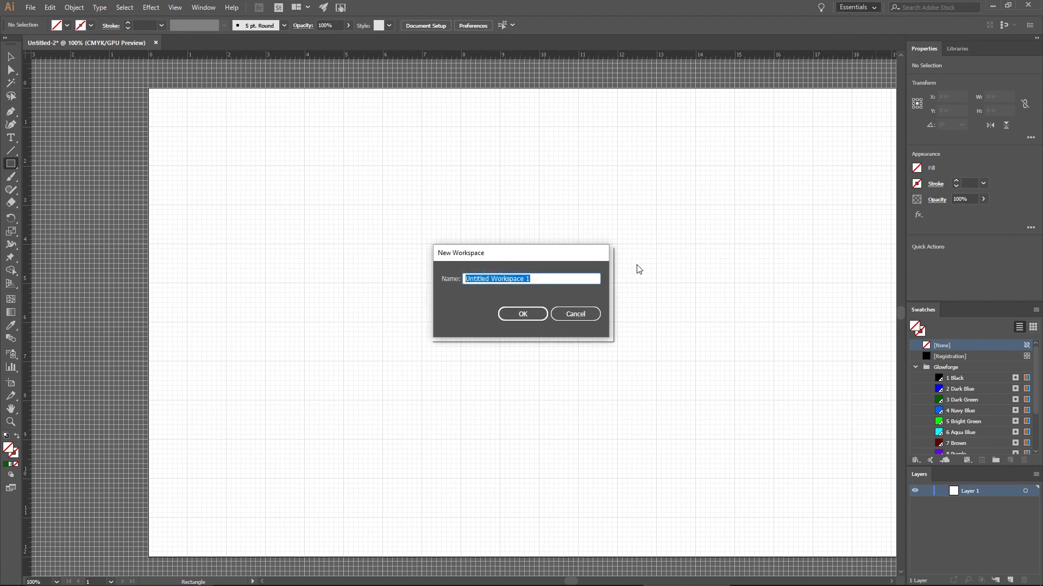
type("G")
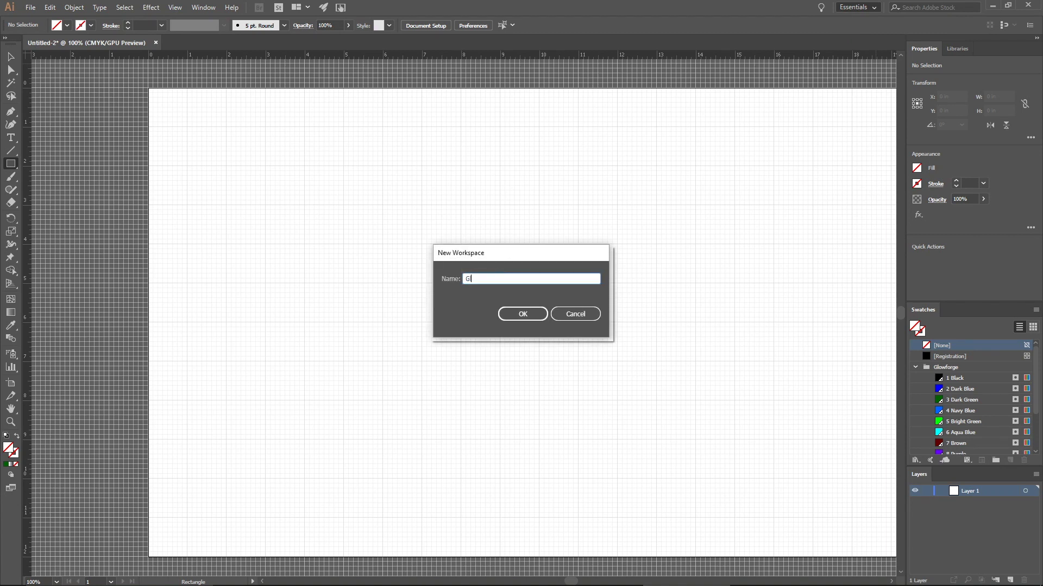
type("lowforge")
key("Return")
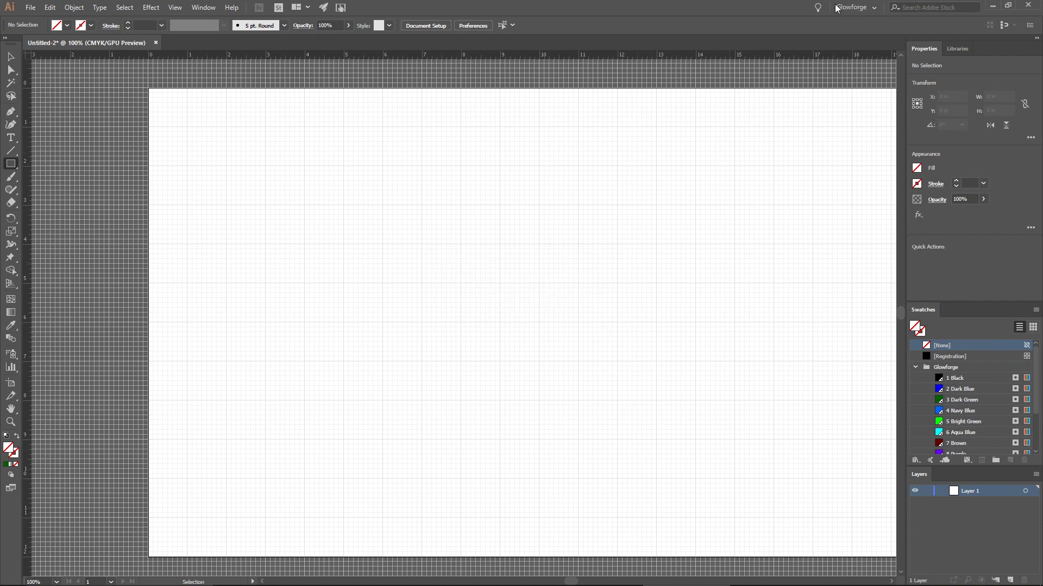
left_click(867, 9)
left_click(857, 85)
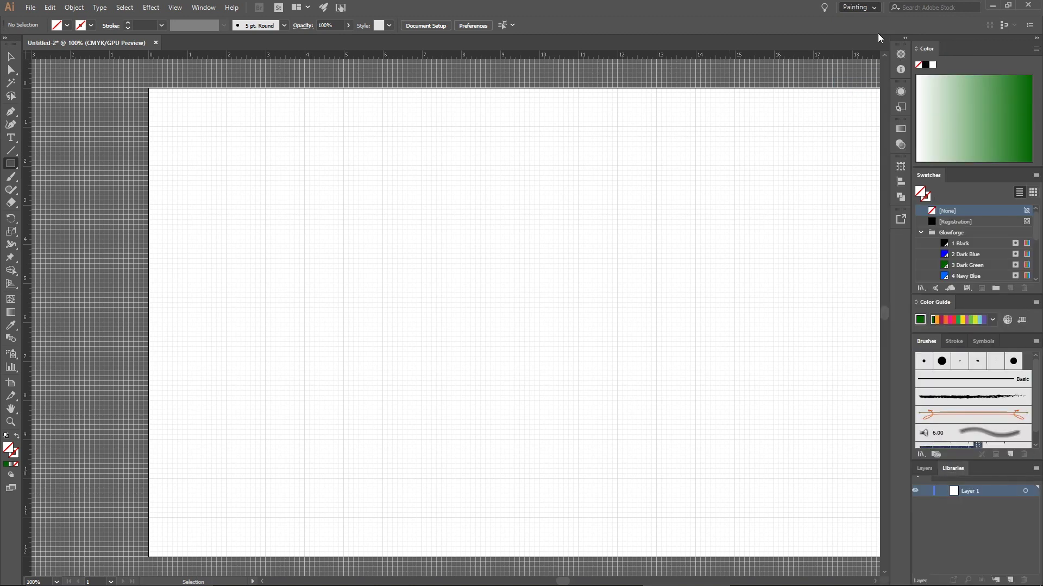
left_click(875, 9)
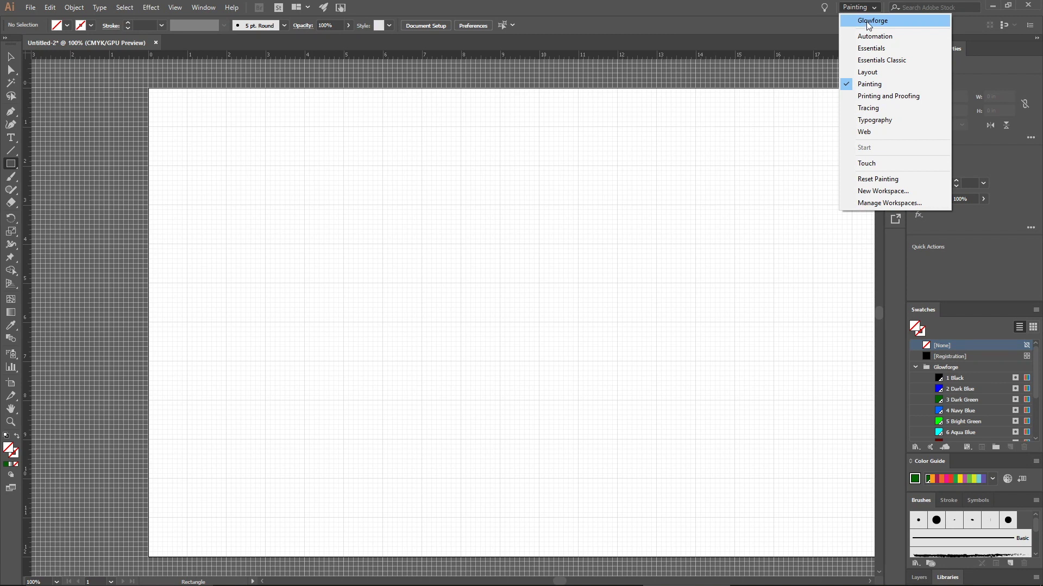
left_click(868, 22)
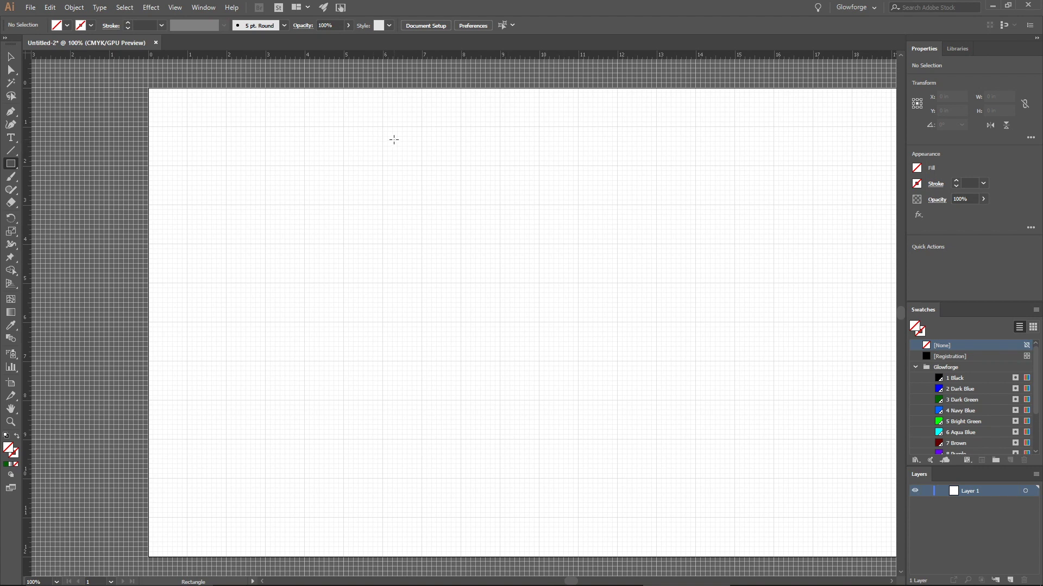
Step: Save the document as the template Glowforge.ait in the home folder, accepting the permission warning
left_click(36, 9)
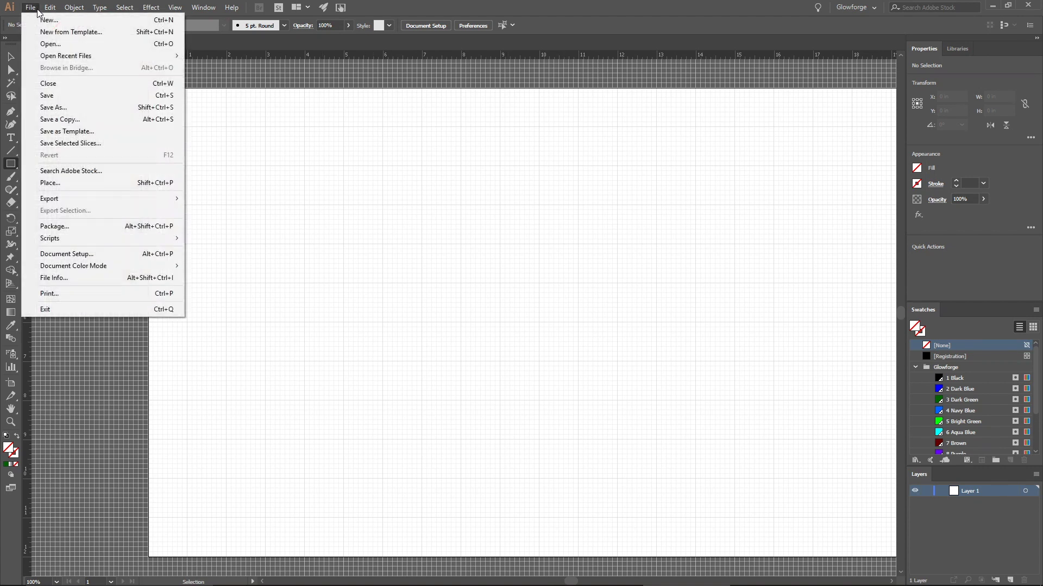
left_click(101, 133)
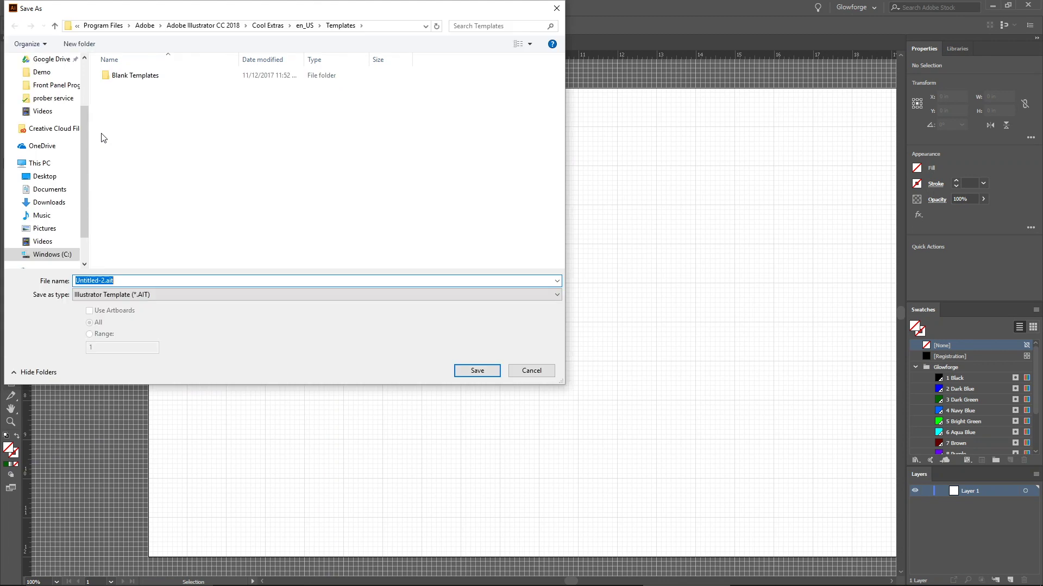
type("Glofor")
key("BackSpace")
key("BackSpace")
key("BackSpace")
type("wforge")
key("Return")
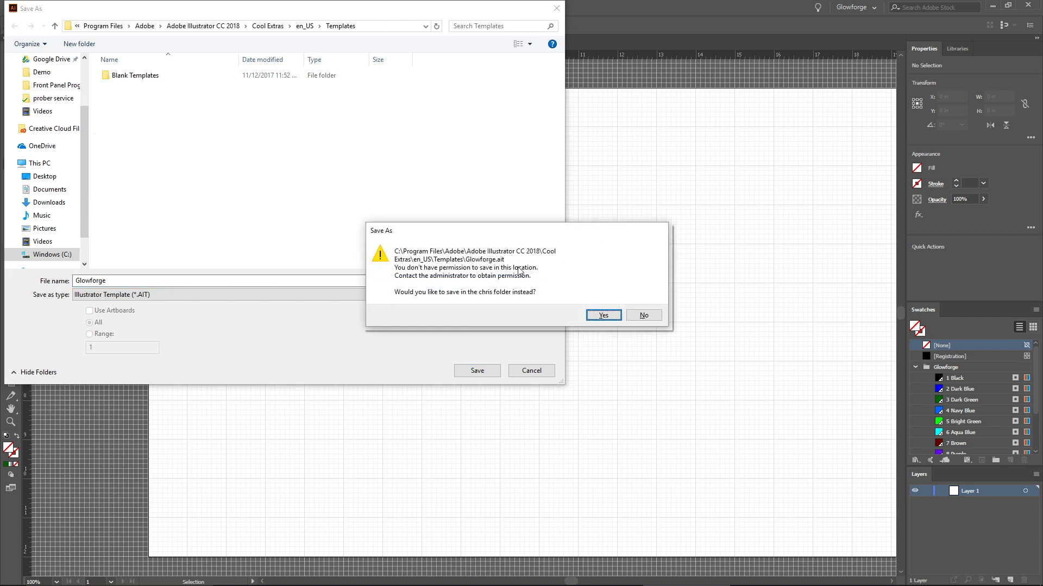
left_click(606, 316)
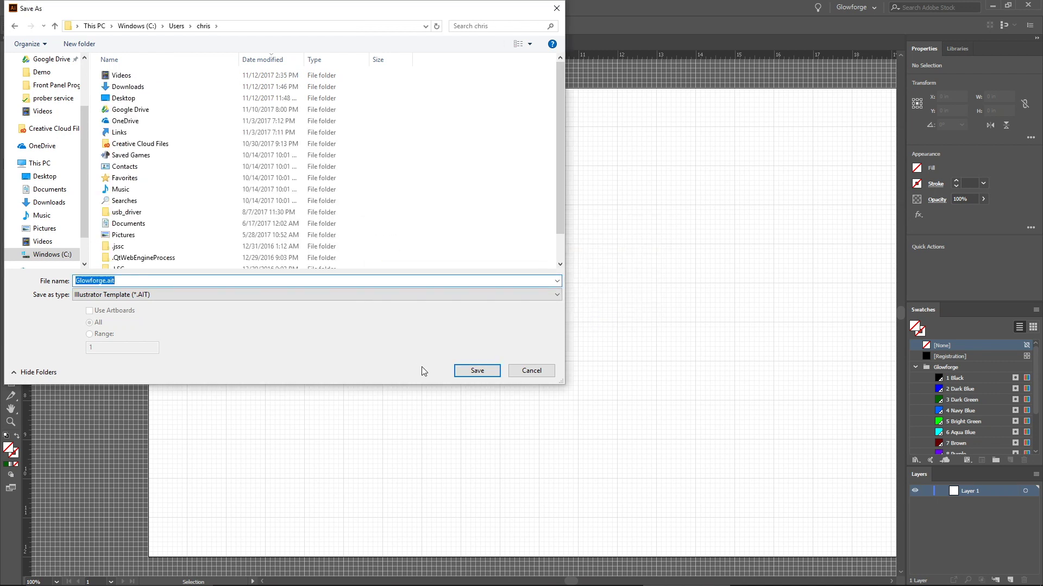
left_click(477, 371)
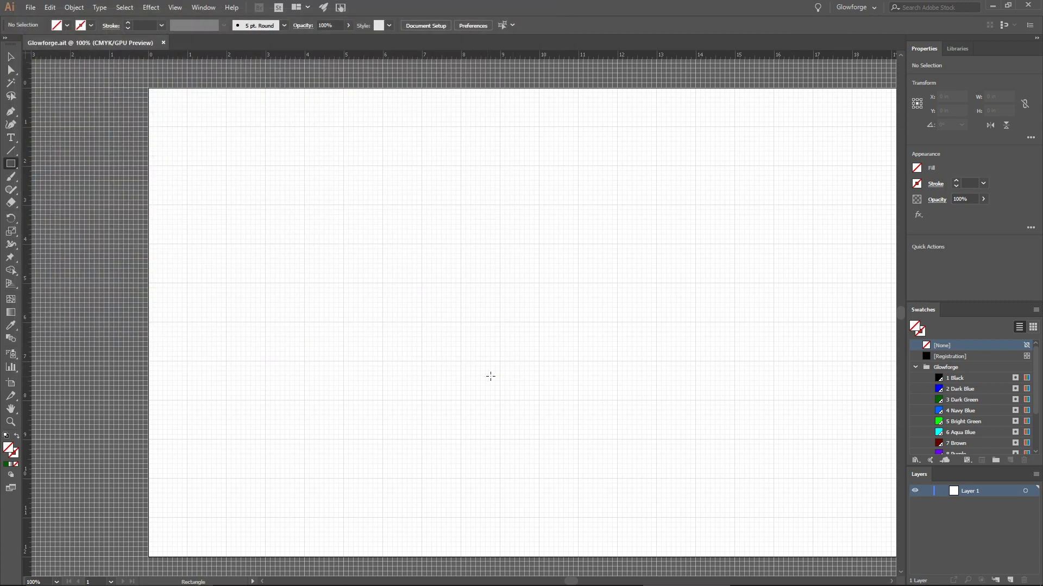
Step: Close Glowforge.ait, make a trial 20 x 12 in [Custom] document, then close Untitled-3
left_click(163, 42)
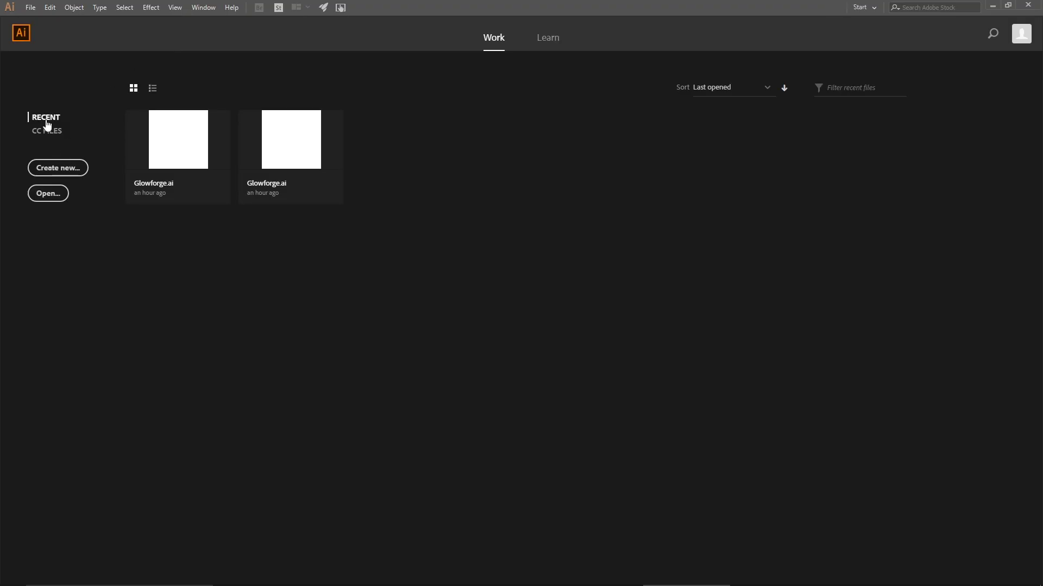
left_click(63, 169)
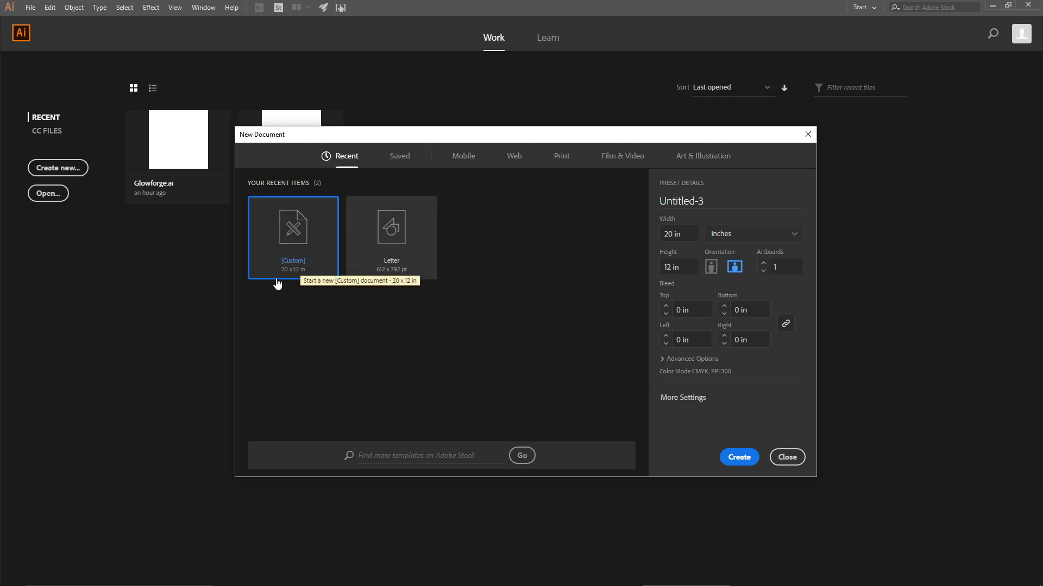
double_click(308, 239)
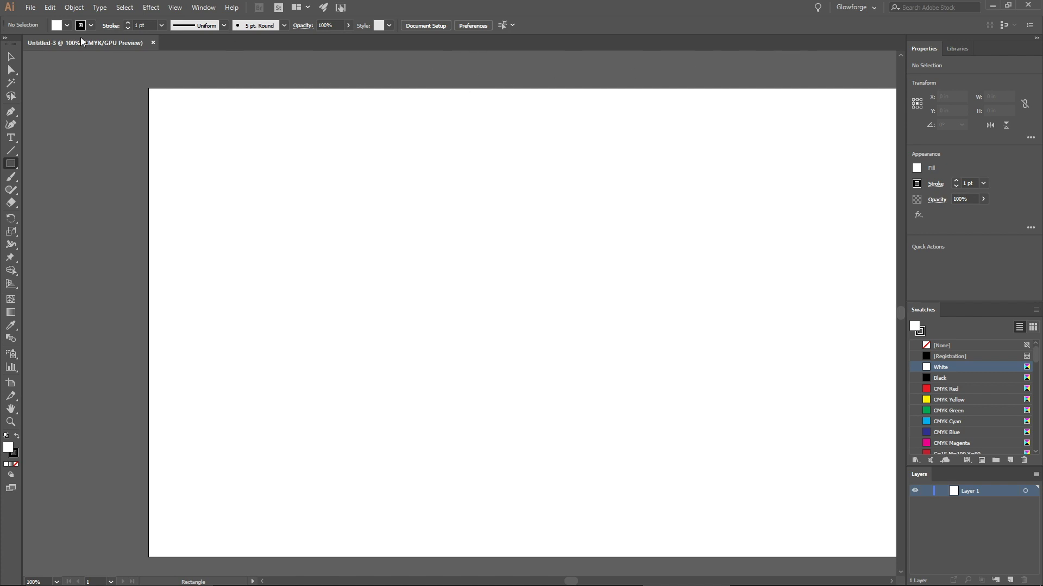
left_click(153, 42)
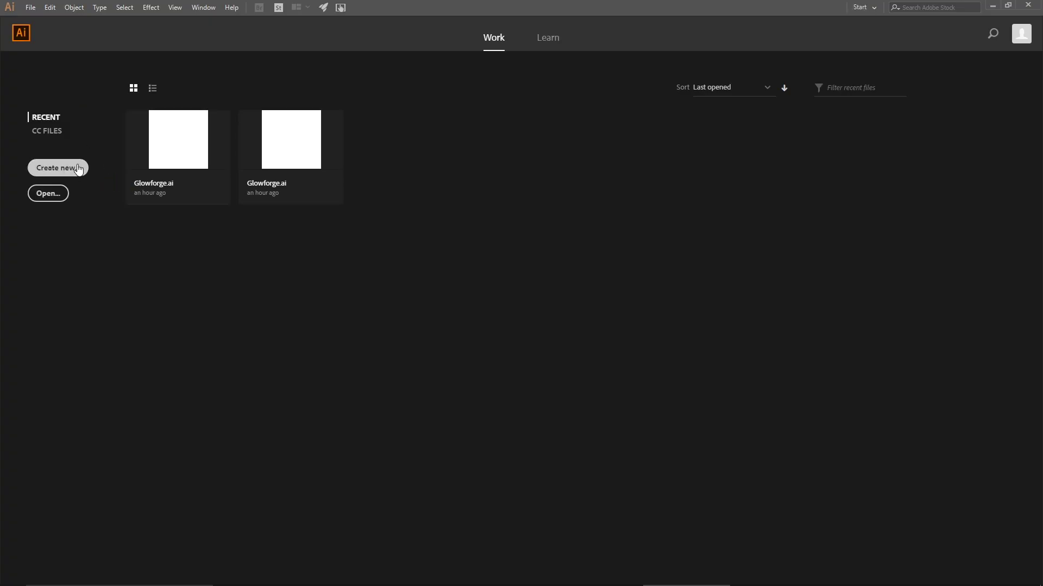
Step: In More Settings, browse the home folder's .ait files and choose Glowforge.ait as the profile
left_click(73, 168)
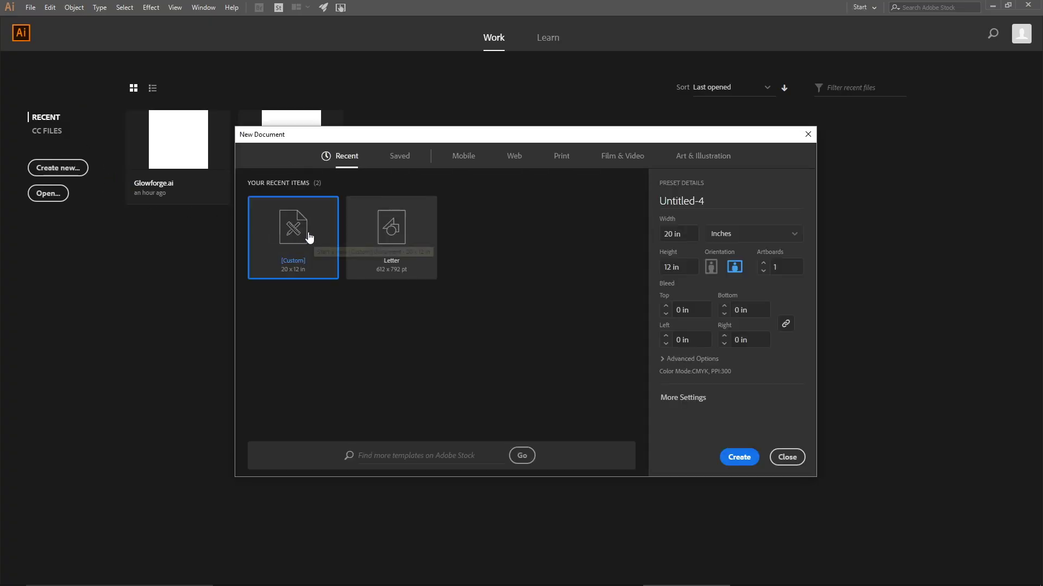
left_click(701, 401)
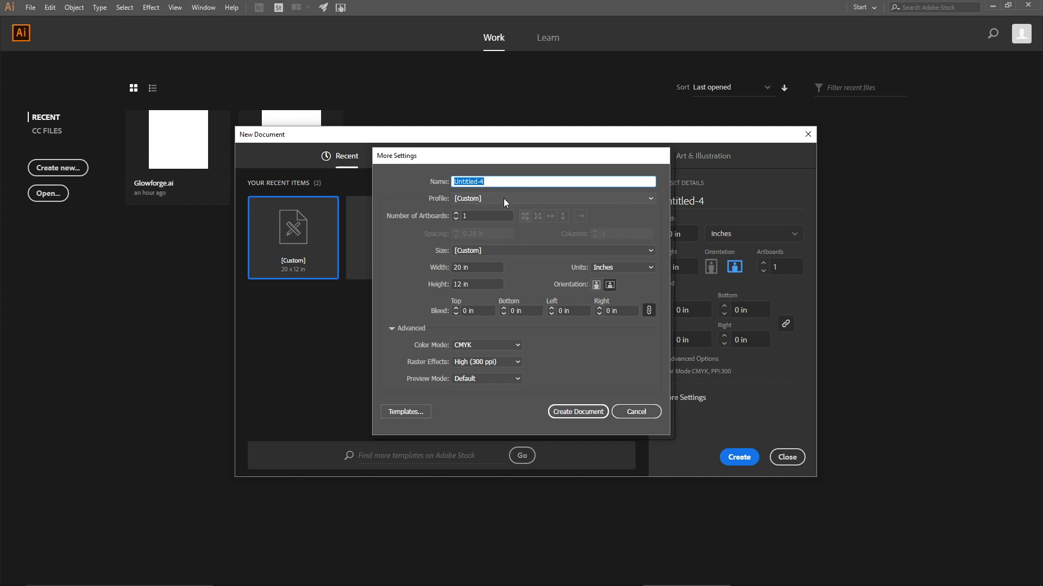
left_click(652, 198)
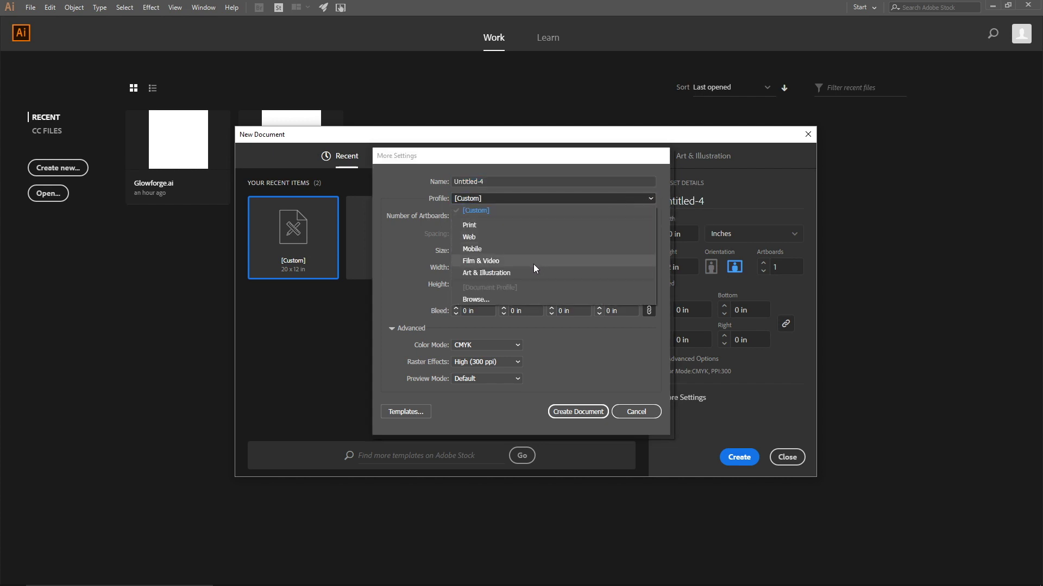
left_click(512, 300)
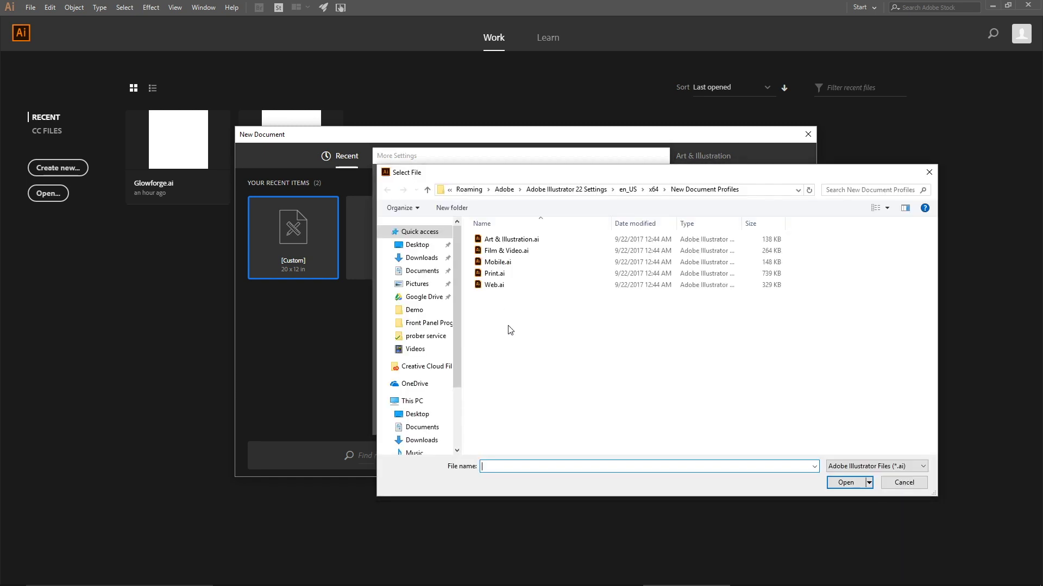
scroll(414, 388, "down", 2)
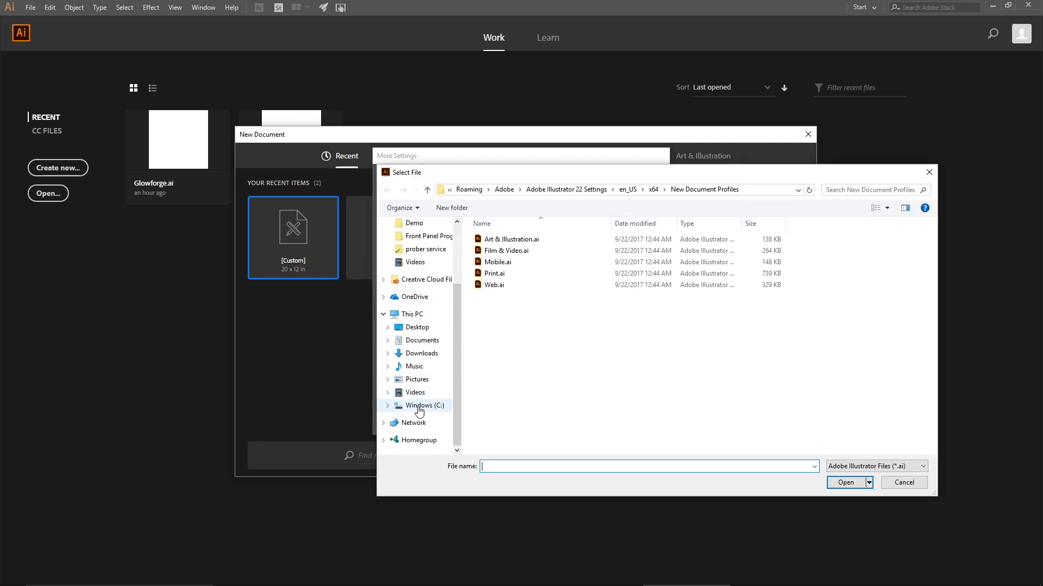
left_click(435, 405)
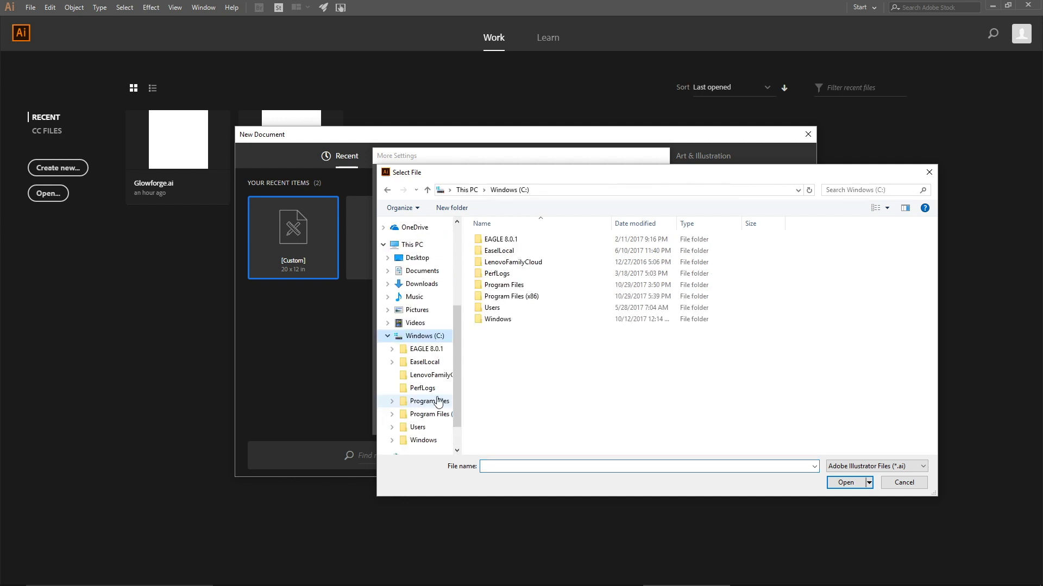
double_click(513, 309)
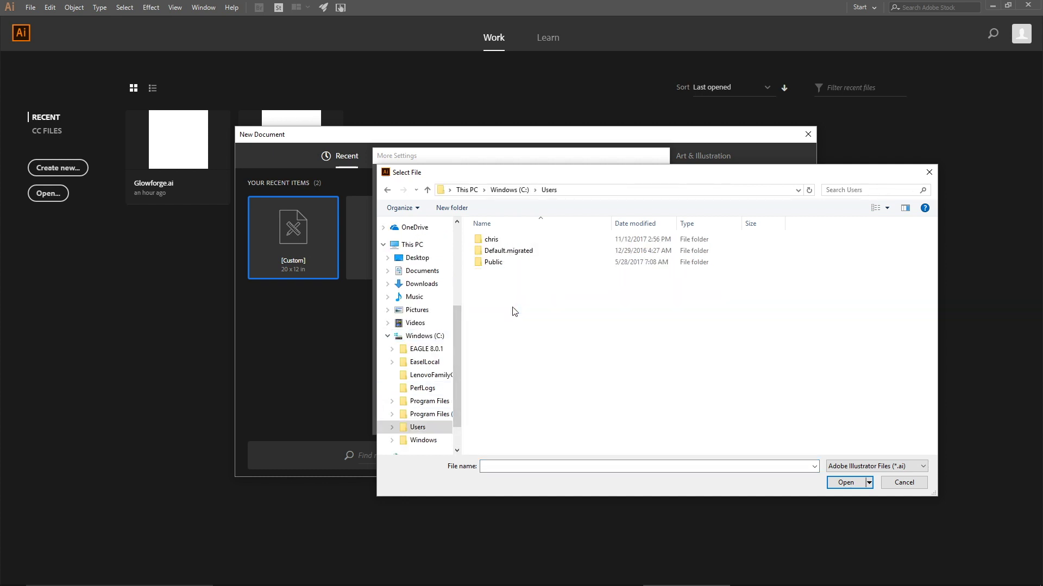
double_click(491, 239)
left_click(910, 468)
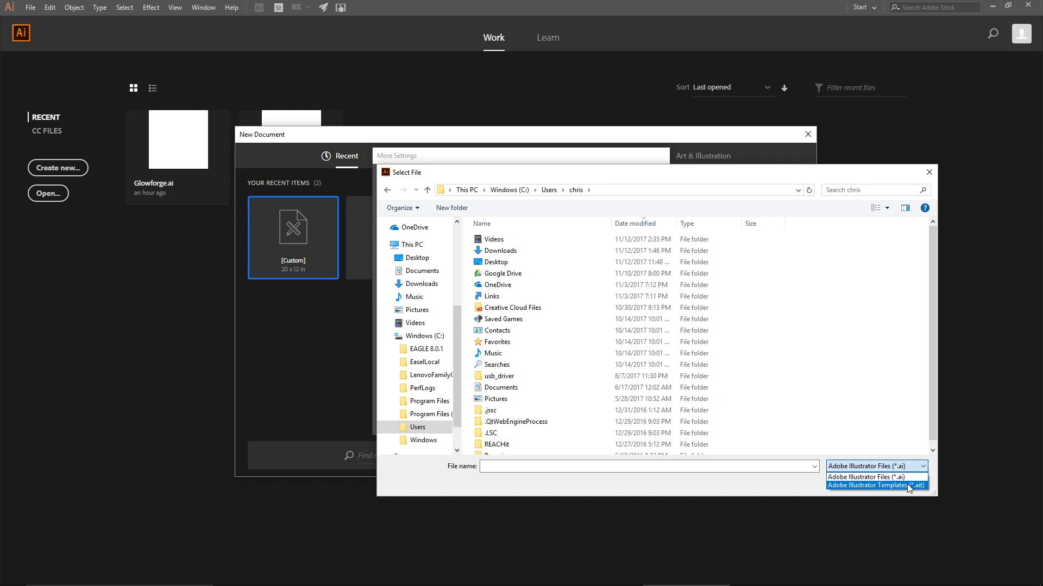
left_click(908, 485)
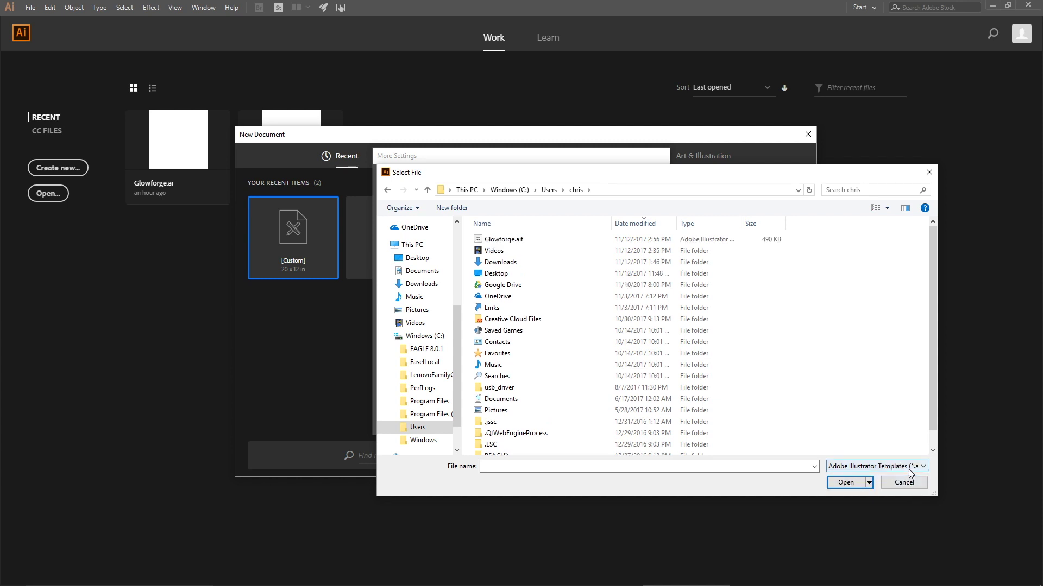
double_click(505, 240)
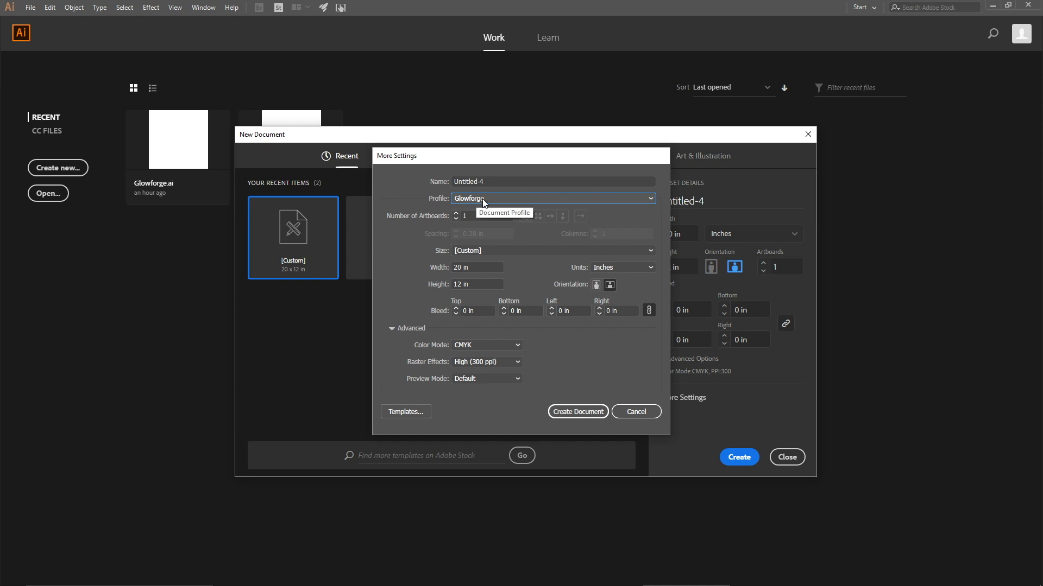
Step: Create Untitled-4 from the Glowforge profile, check its swatches, then close it
left_click(592, 410)
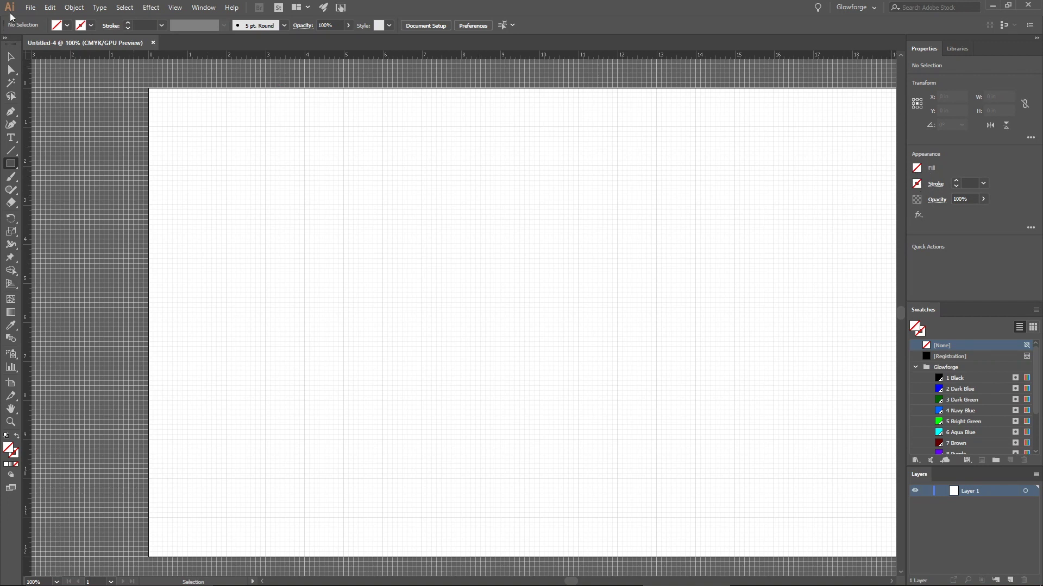
left_click(154, 43)
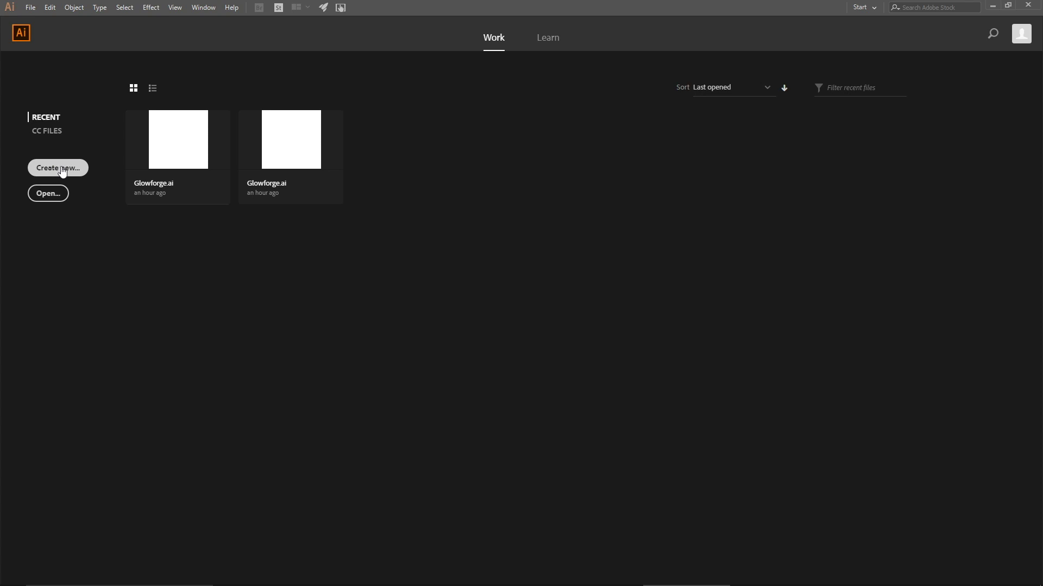
Step: In a new Glowforge document, set the stroke to black and draw a roughly 3.54 in square
left_click(59, 170)
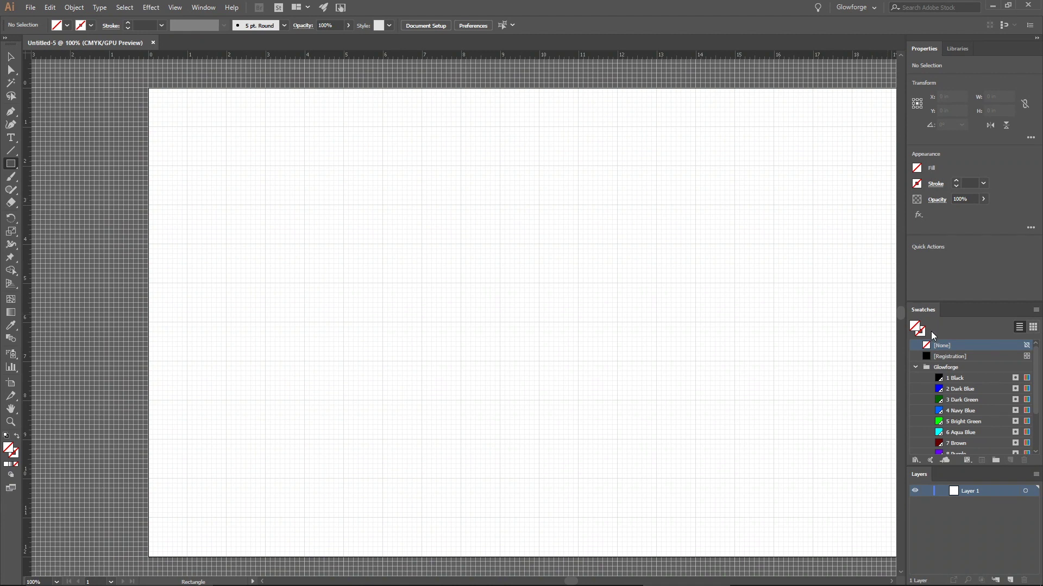
left_click(916, 184)
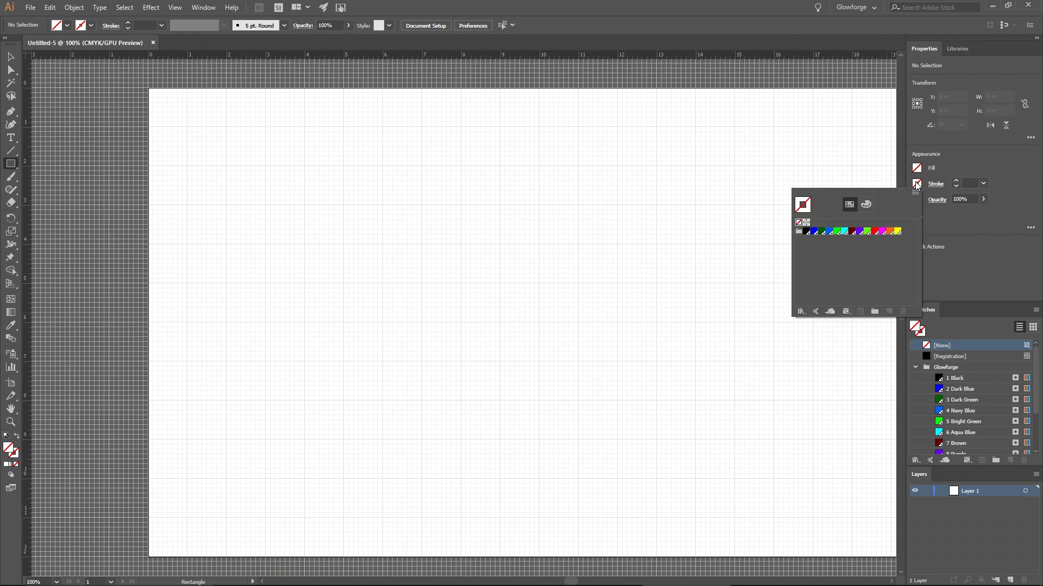
left_click(808, 233)
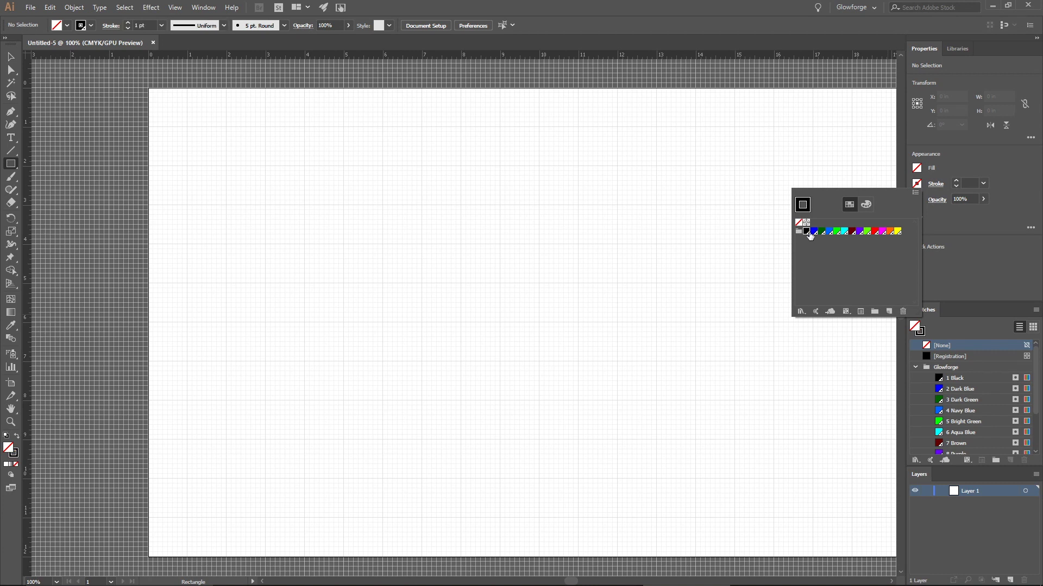
left_click(1002, 180)
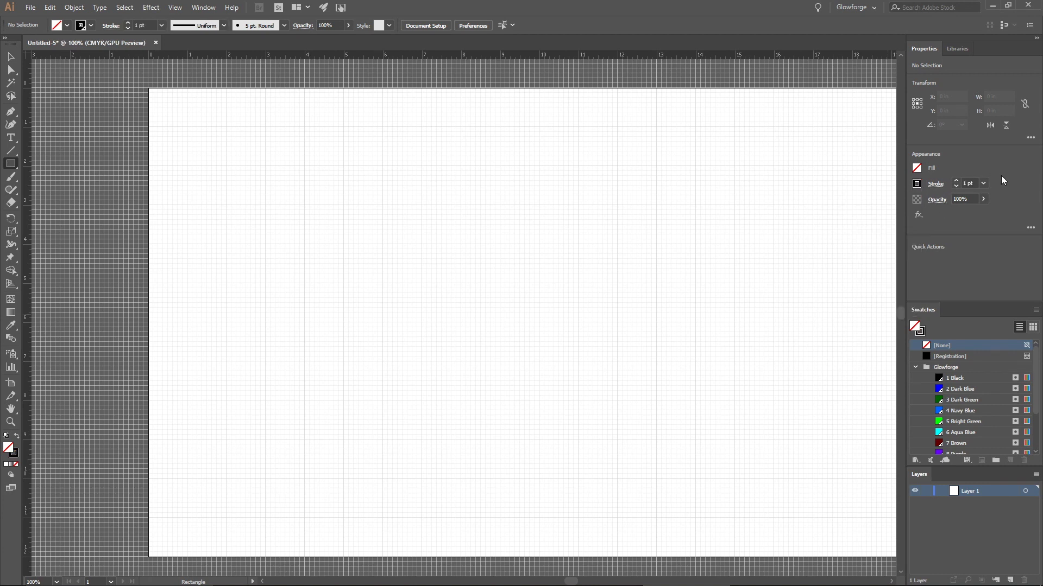
left_click_drag(391, 178, 532, 305)
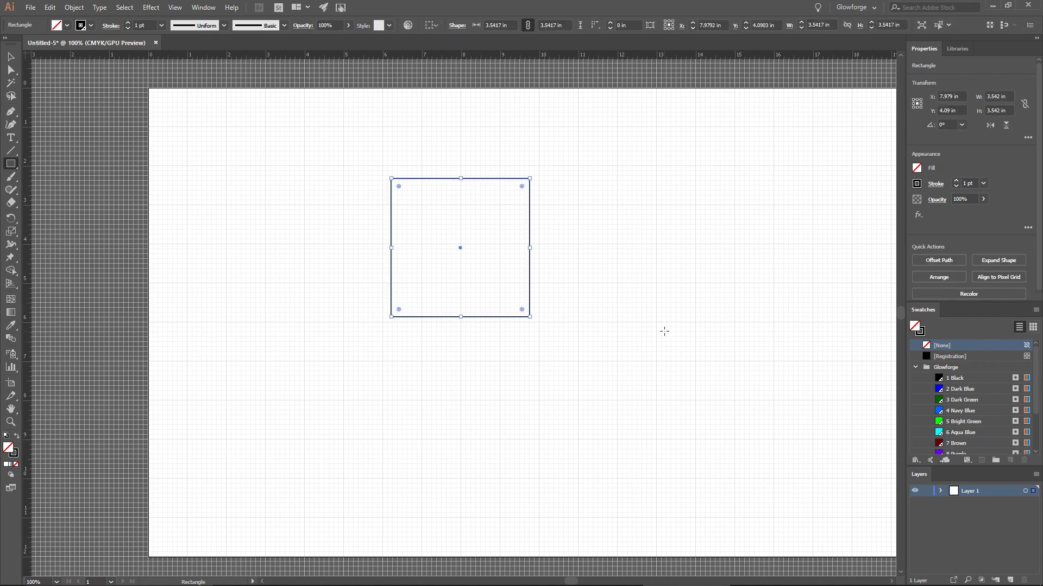
key("ctrl+shift+a")
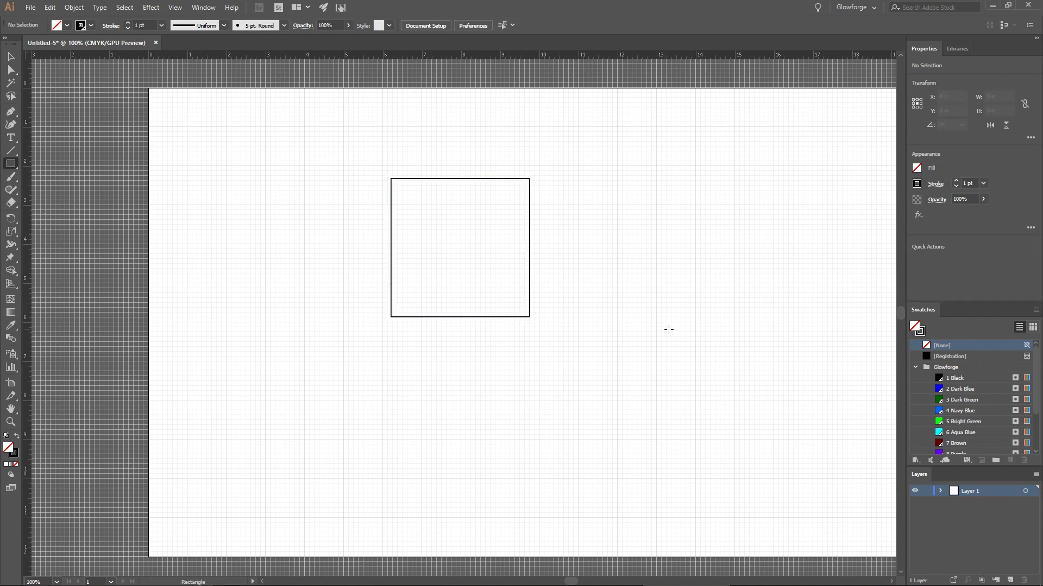